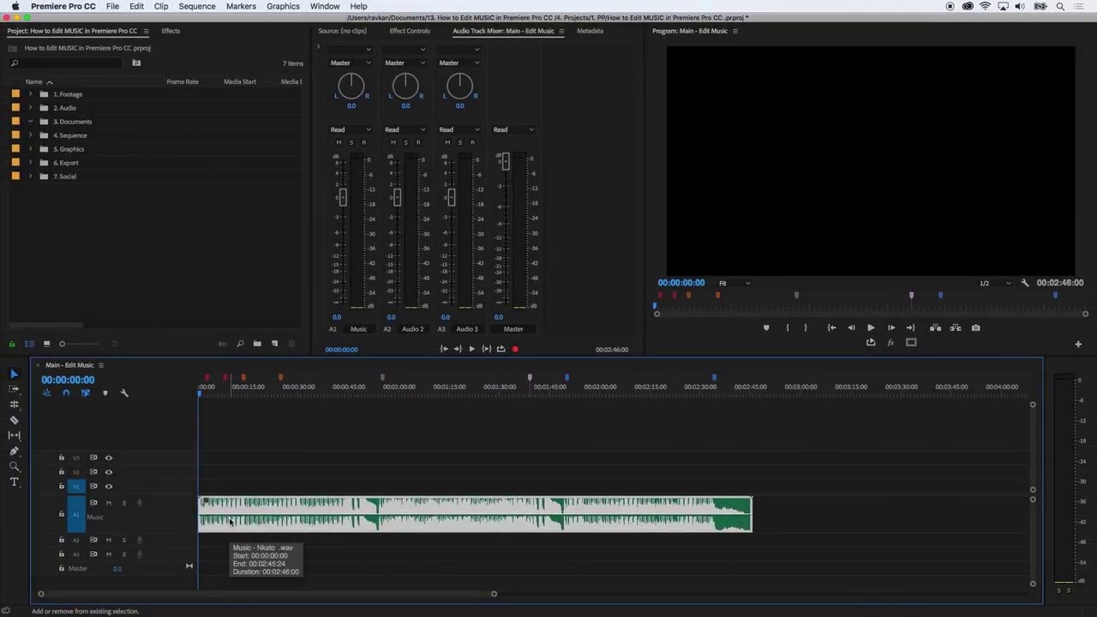
- Cut the music clip with the Razor at each marker, stepping between markers with Shift+M
key(shift+m)
key(shift+m)
click(244, 513)
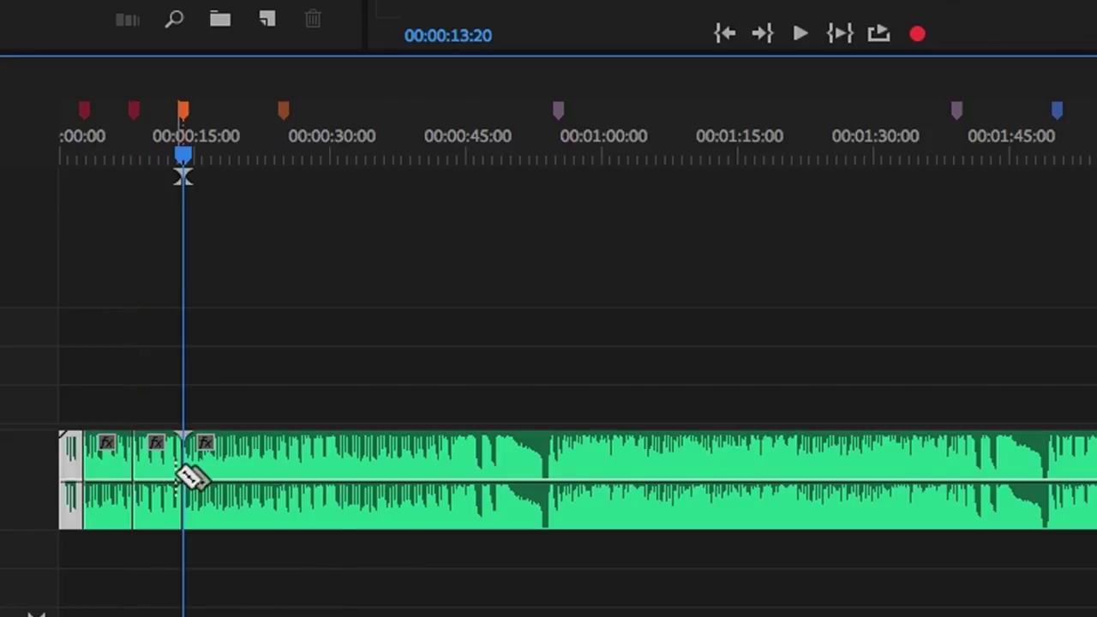
key(shift+m)
click(291, 478)
click(558, 475)
click(960, 471)
click(1058, 471)
- Select the second clip section and bring up its Label colour options
key(v)
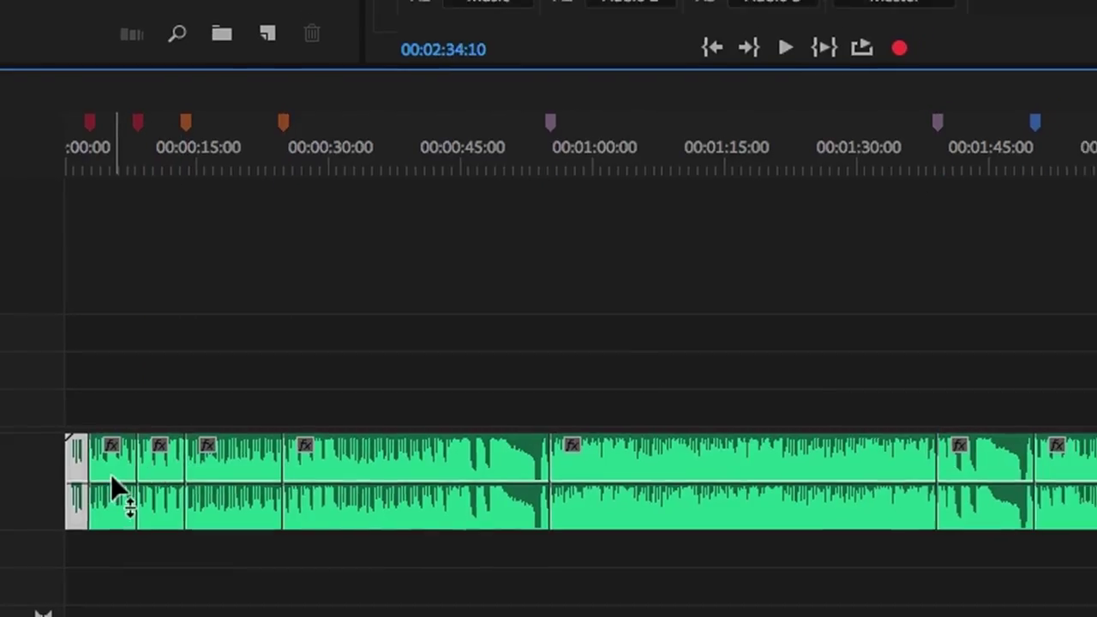
click(107, 476)
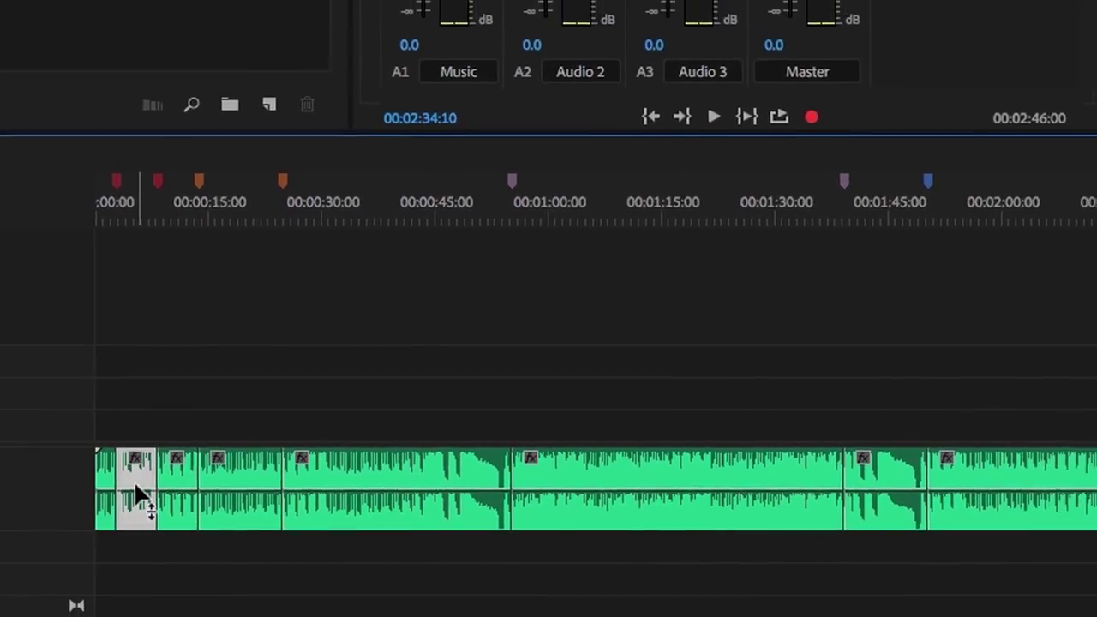
right_click(136, 486)
mouse_move(308, 423)
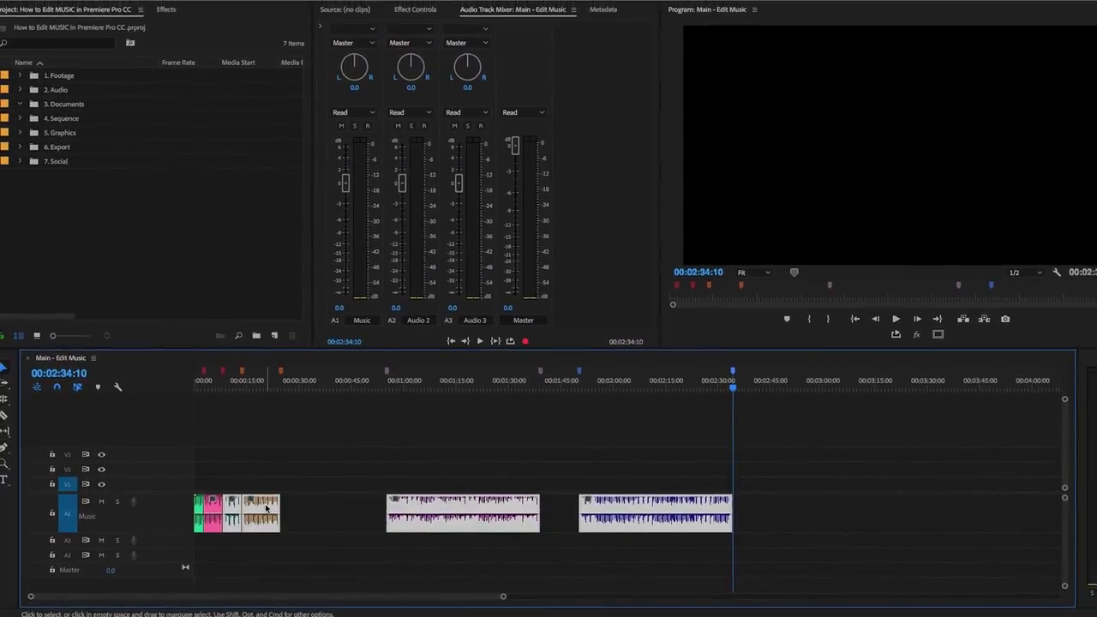
- Slide the pink loop sections along A1, one moved 00:00:05:13 later, to follow the green intro
drag(403, 514, 466, 514)
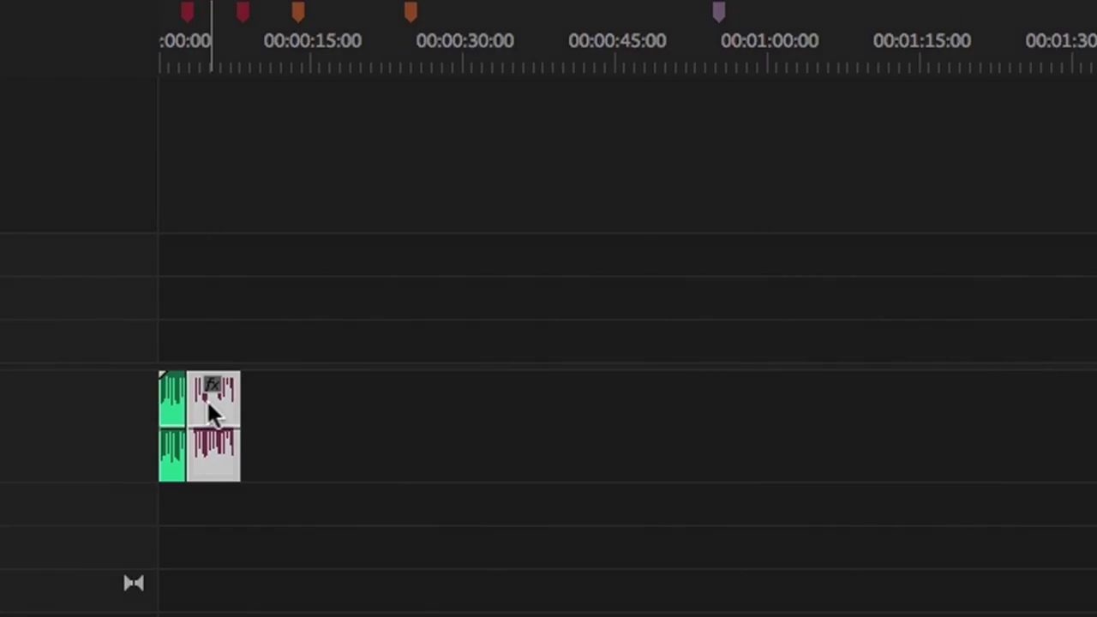
mouse_move(206, 401)
drag(208, 401, 251, 408)
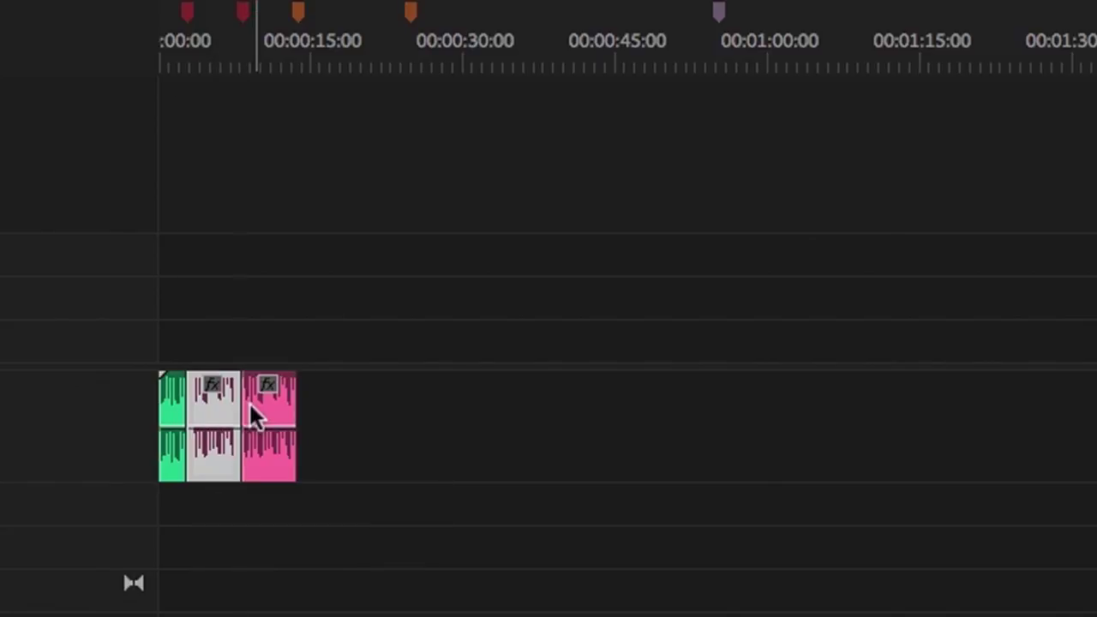
key(=)
click(278, 409)
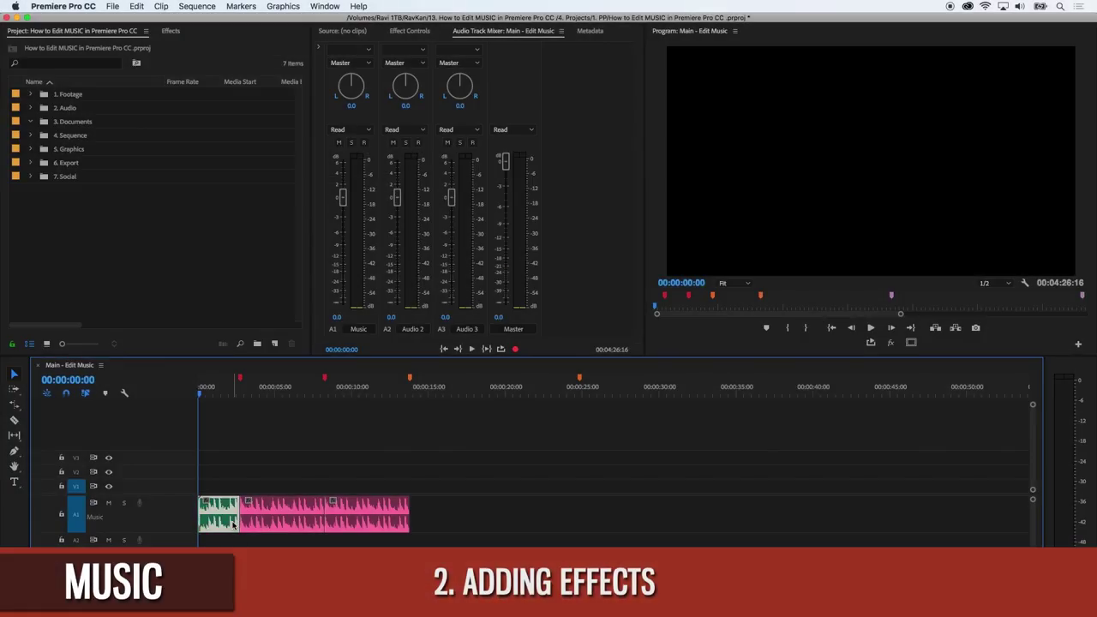
- Drag the green section out to about 00:00:34 and label the loops pink, orange, purple, blue
drag(219, 516, 754, 519)
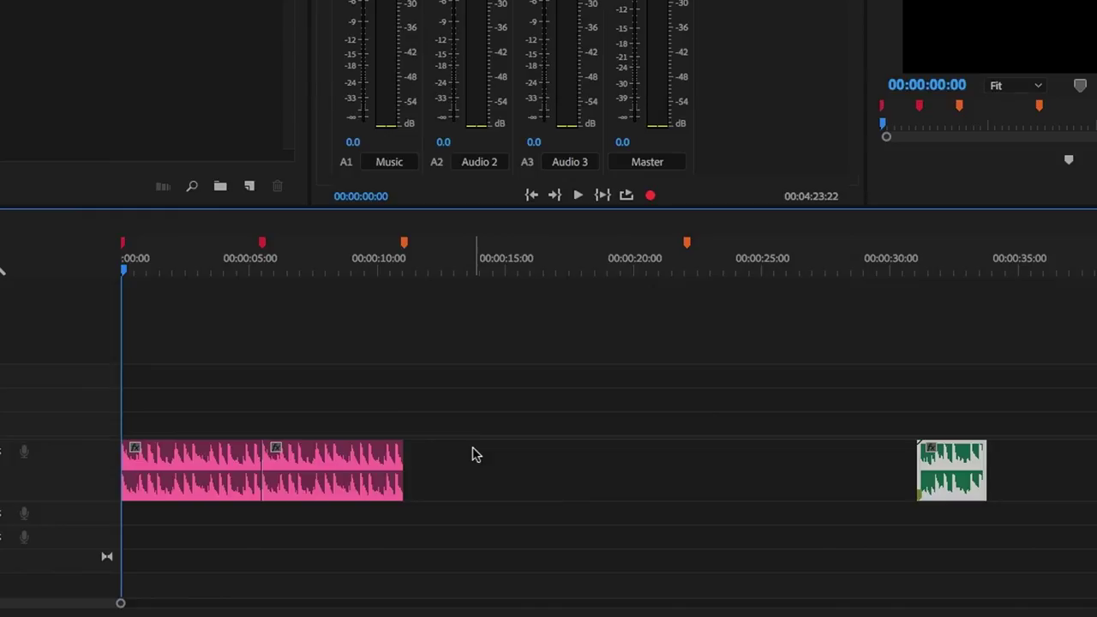
drag(472, 447, 507, 468)
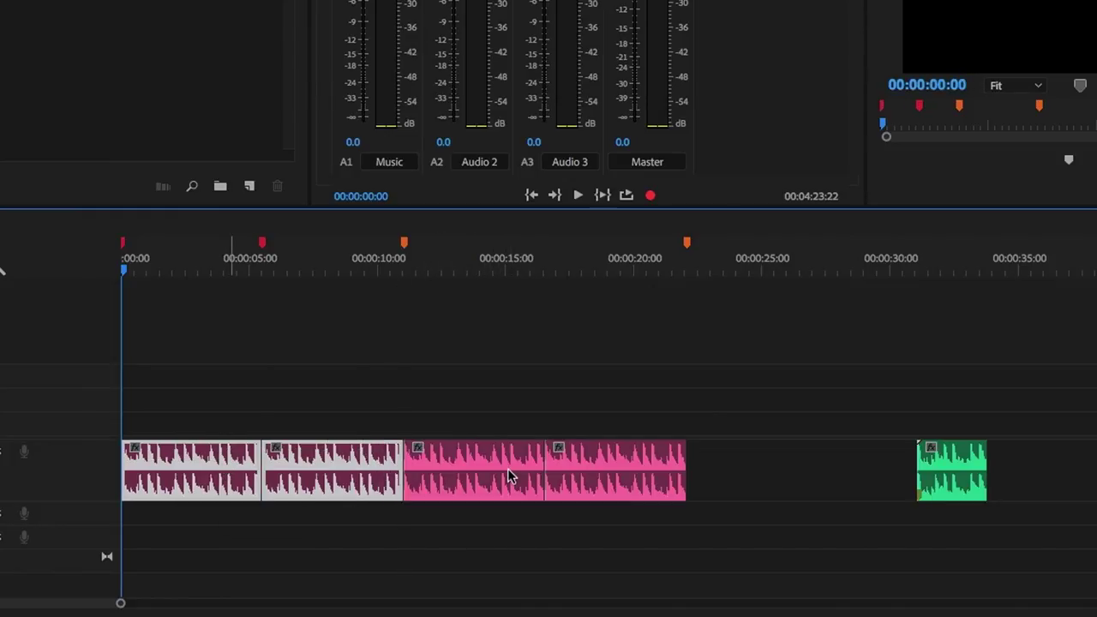
click(345, 518)
click(336, 495)
click(444, 496)
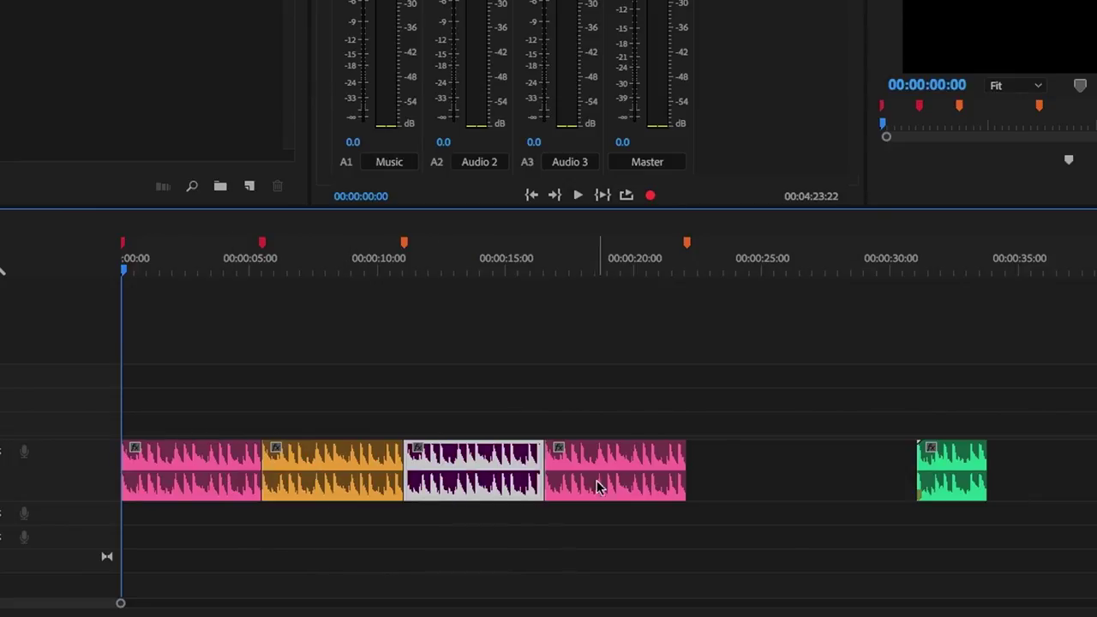
click(597, 487)
key(Down)
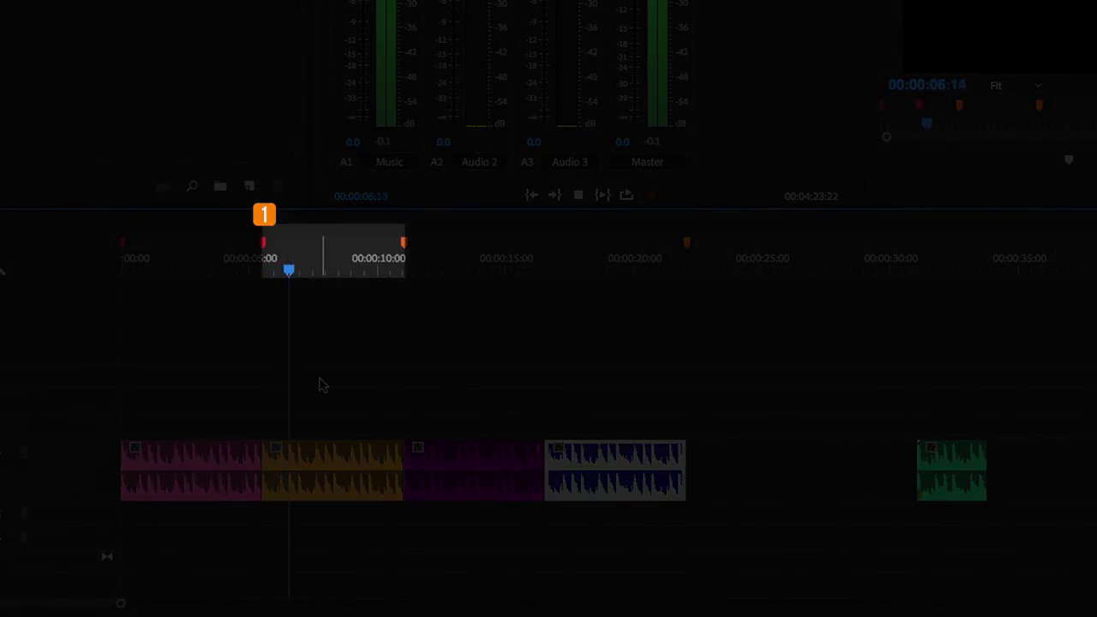
- Add beat markers in the orange section and play back from the 00:00:08:07 marker
key(m)
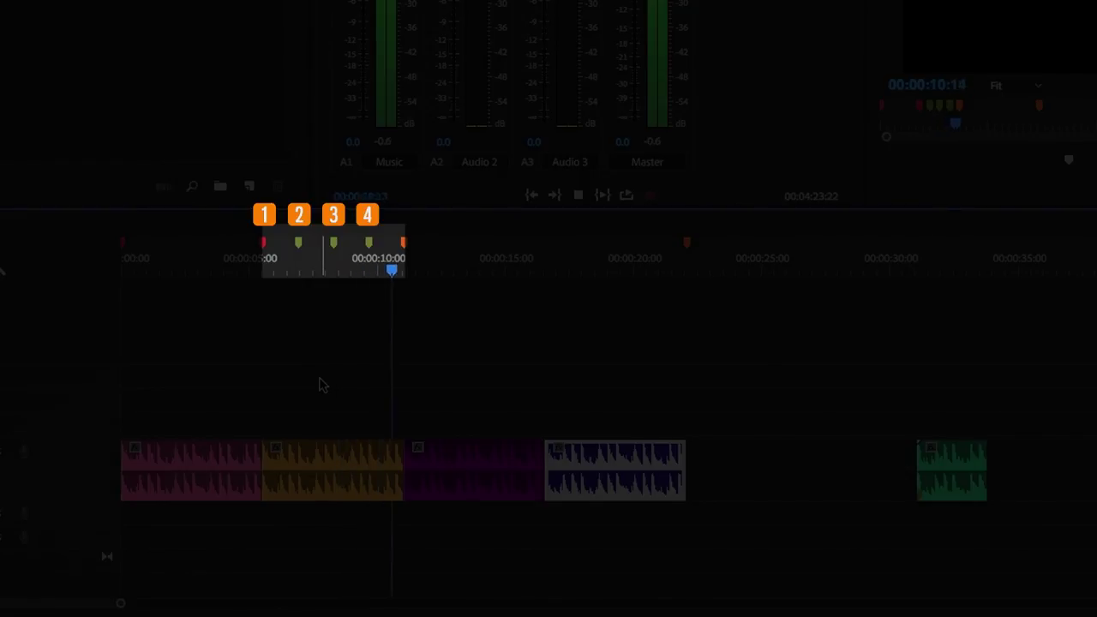
key(=)
key(=)
key(=)
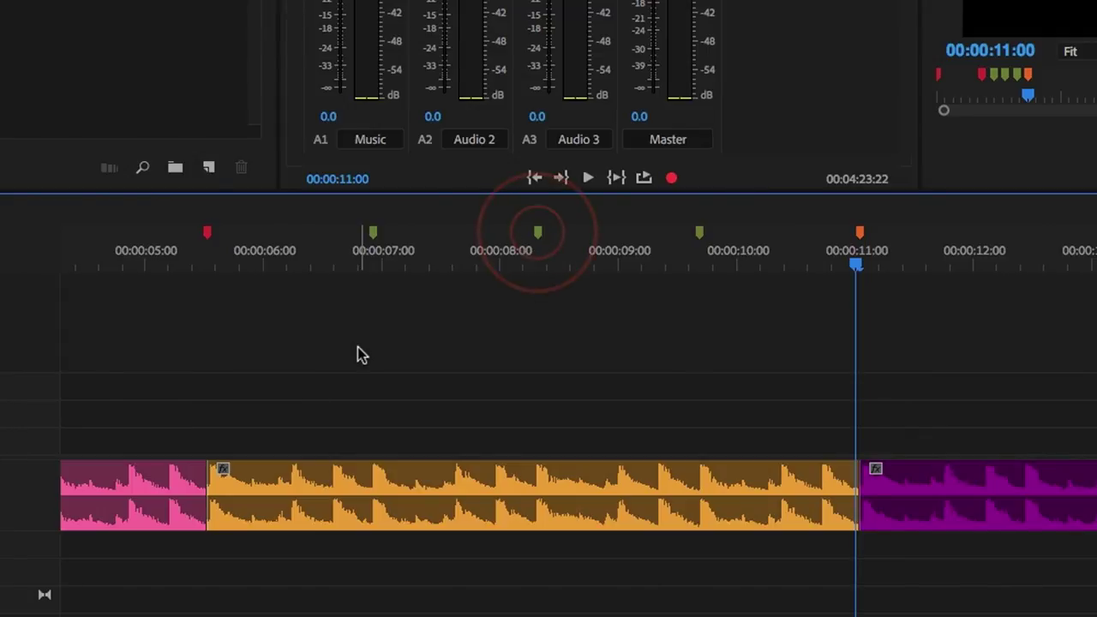
key(shift+m)
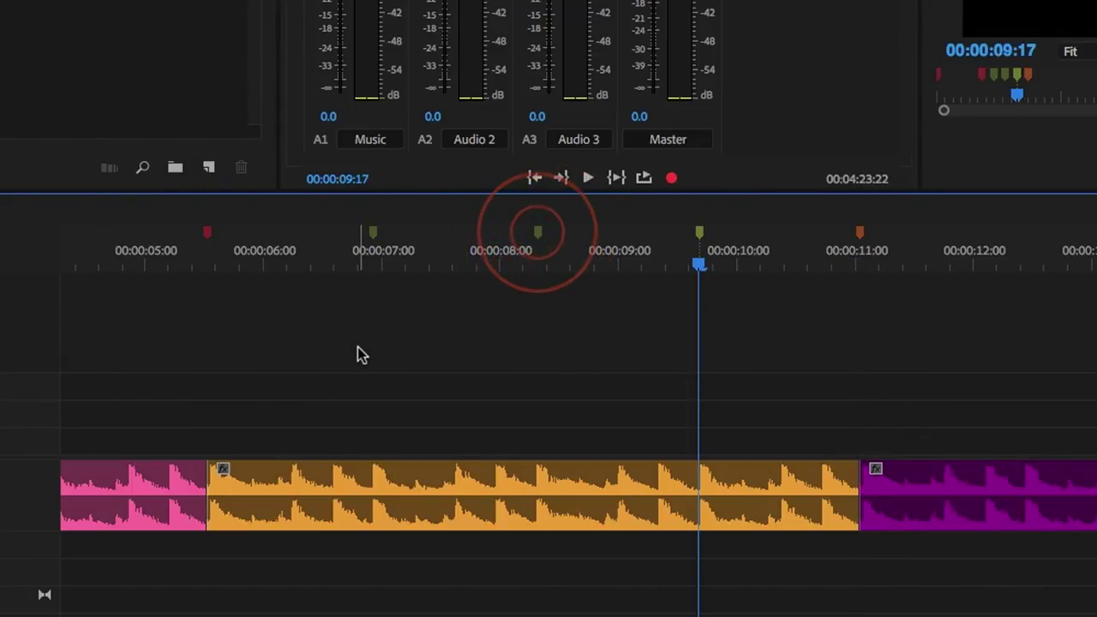
key(ctrl+shift+m)
key(=)
key(=)
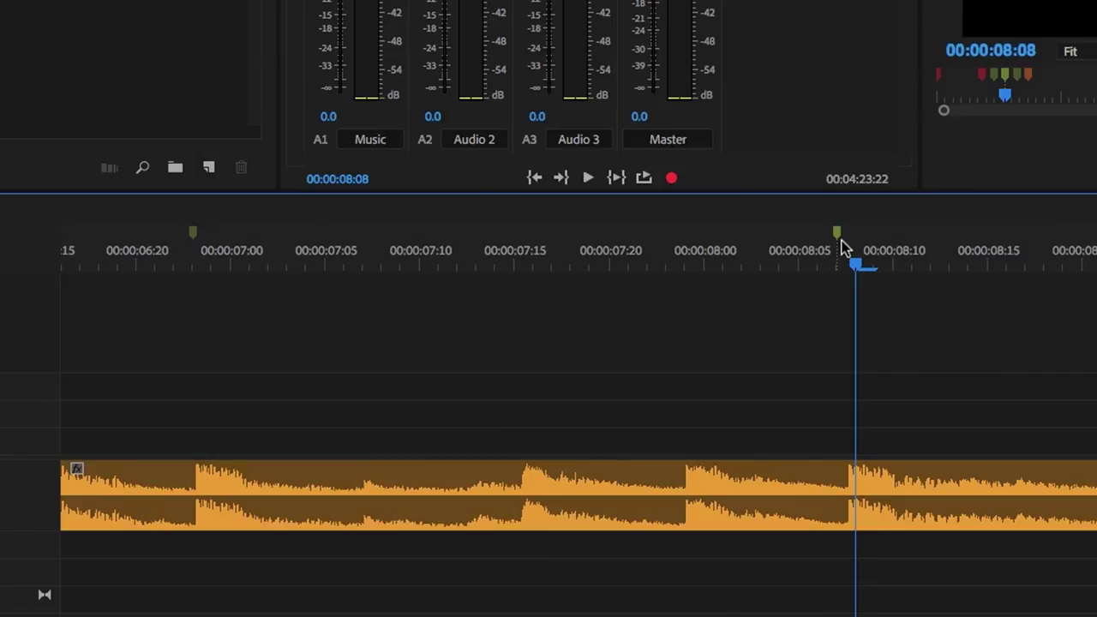
click(838, 259)
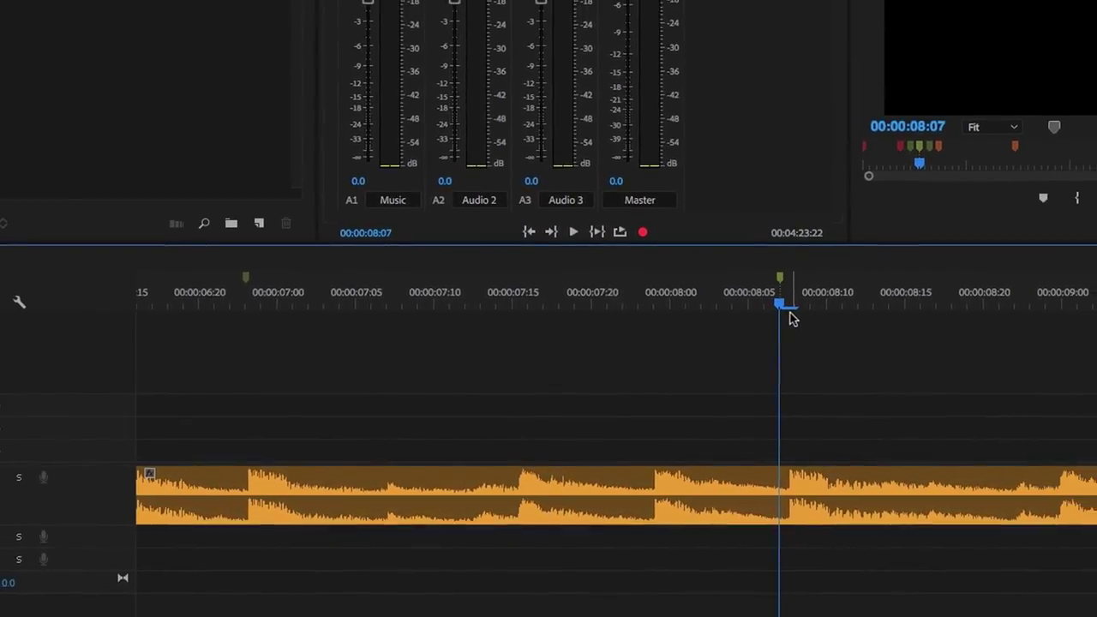
key(space)
key(space)
key(minus)
key(minus)
key(minus)
key(minus)
key(minus)
key(minus)
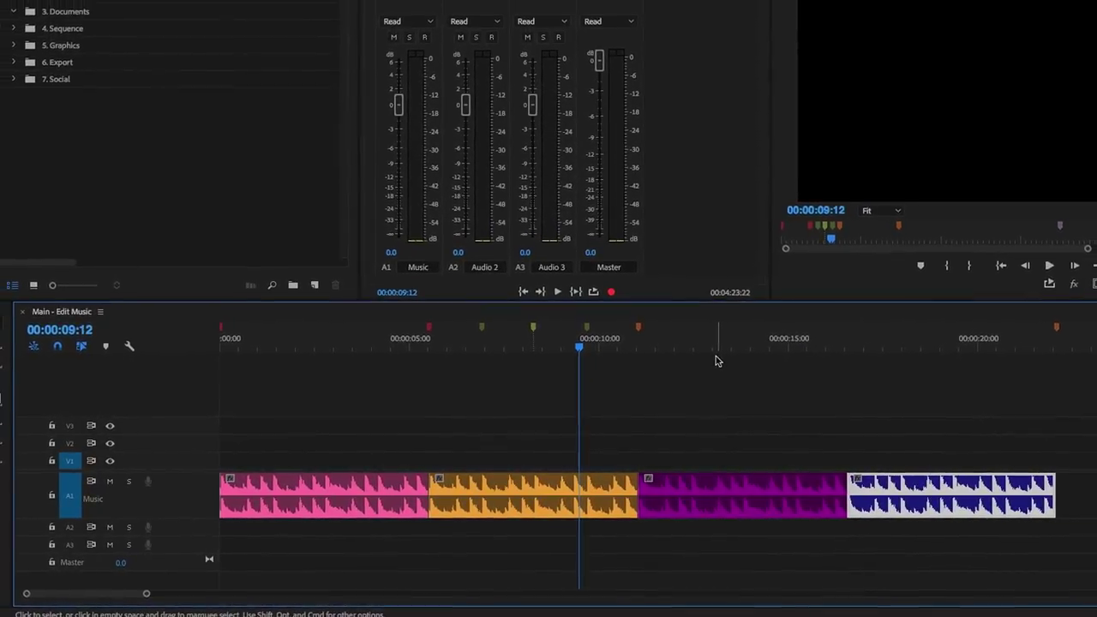
- Cut the orange section at the 00:00:08:07 marker and drag its right piece onto A2
key(super+shift+m)
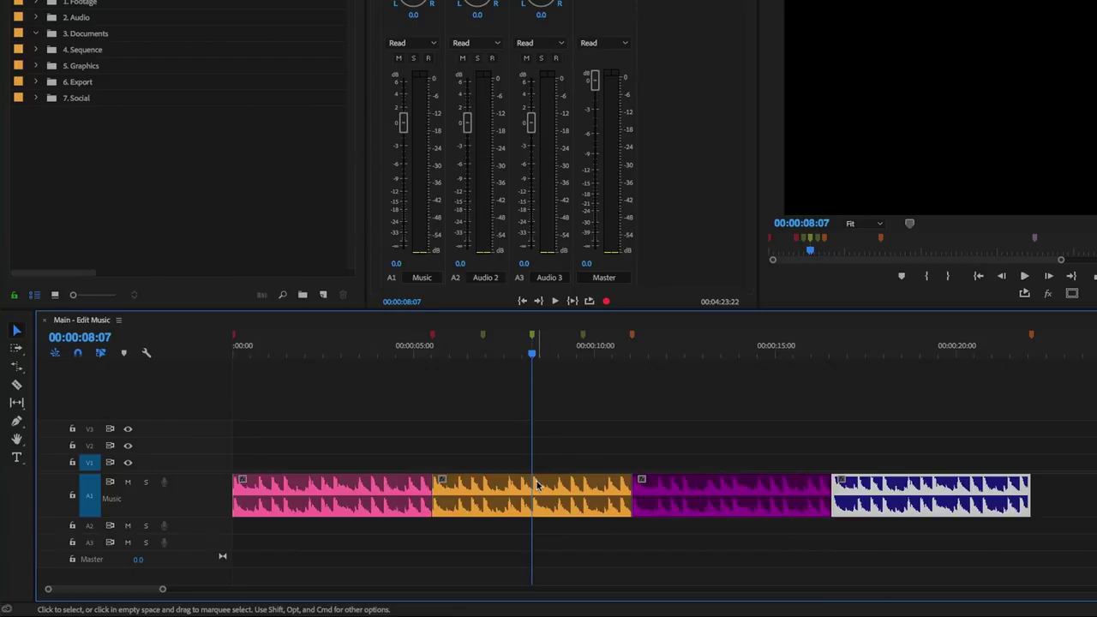
key(c)
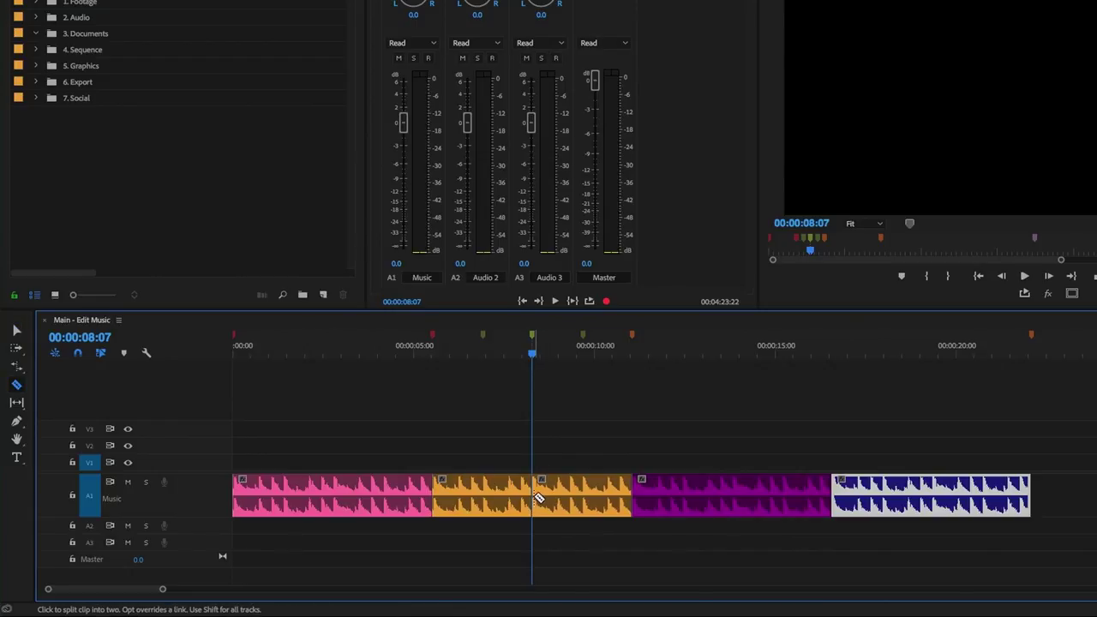
key(v)
click(574, 514)
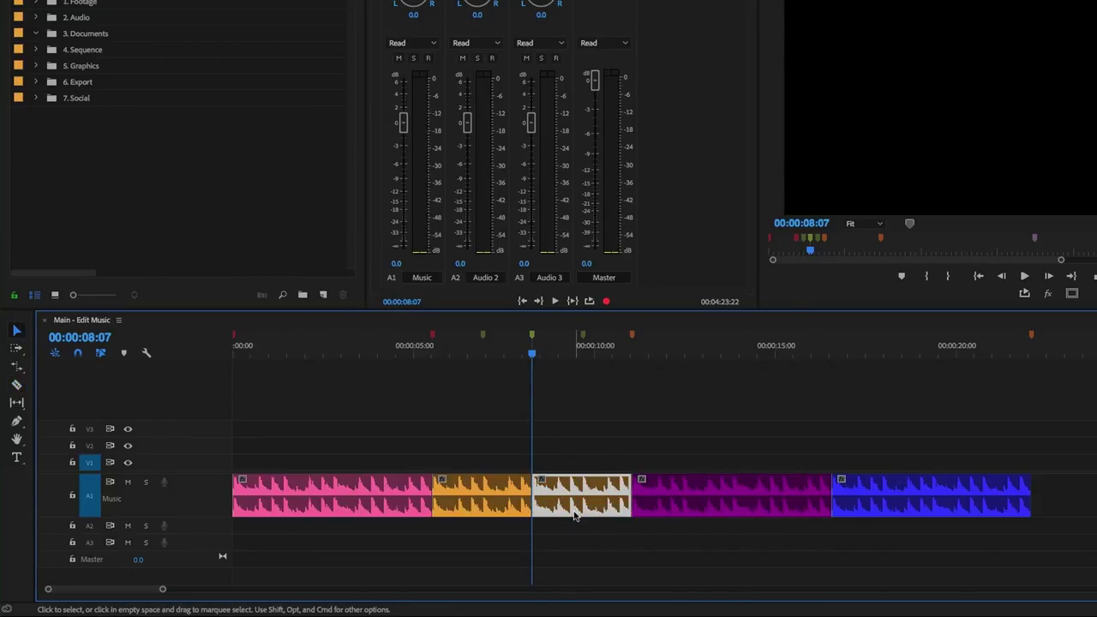
drag(582, 523, 574, 527)
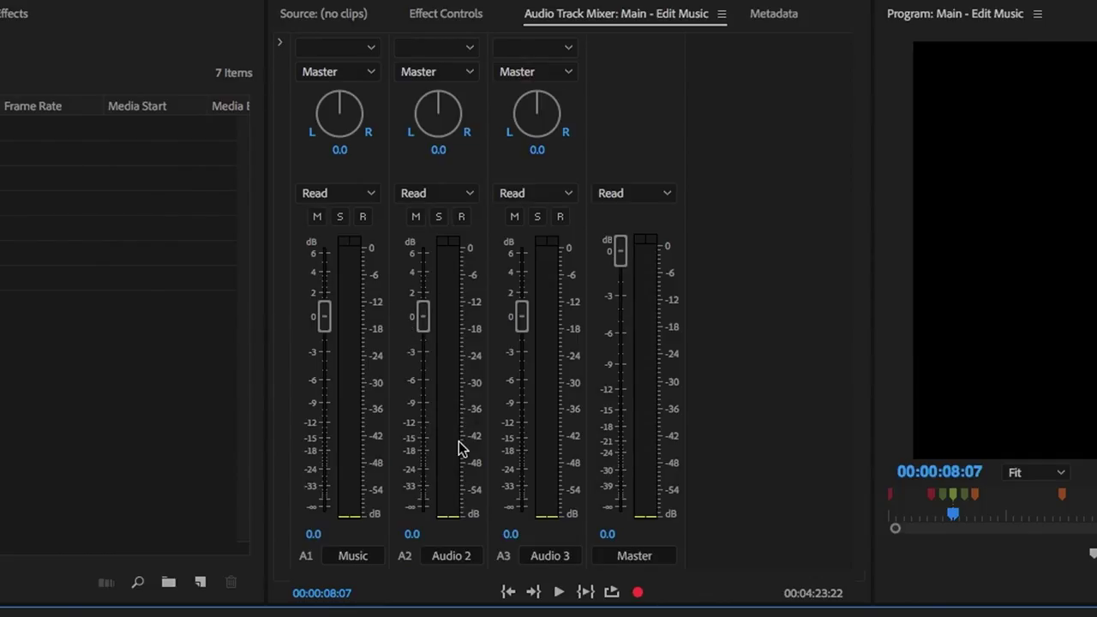
- Rename Audio 2 to 'Loop FX 1' and insert Filter and EQ > Parametric Equalizer in its mixer slot
click(445, 556)
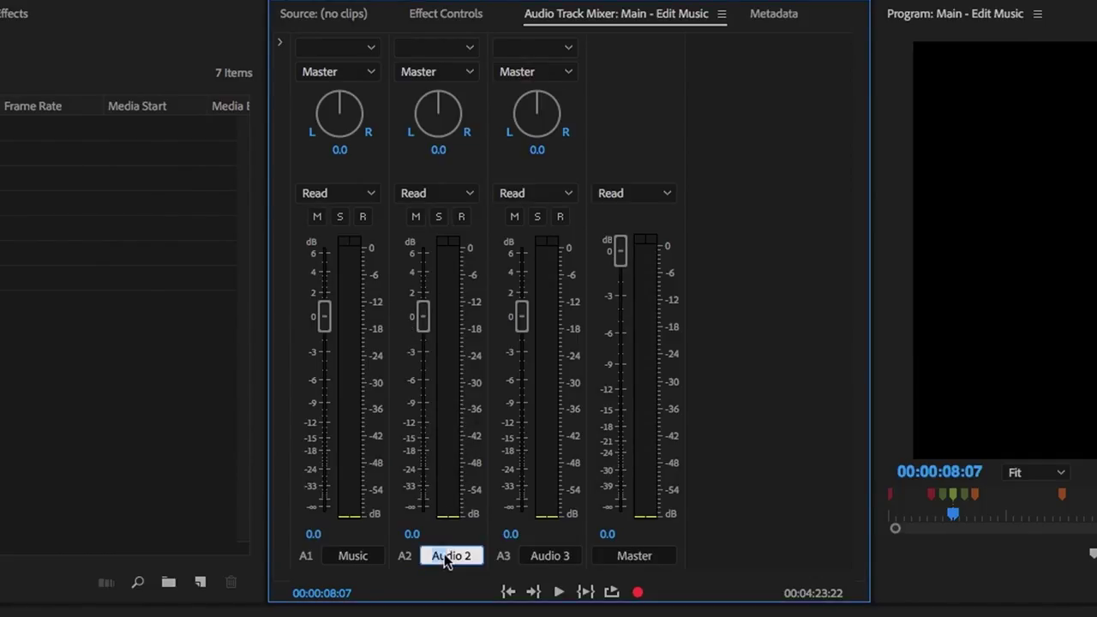
text(Loop FX 1)
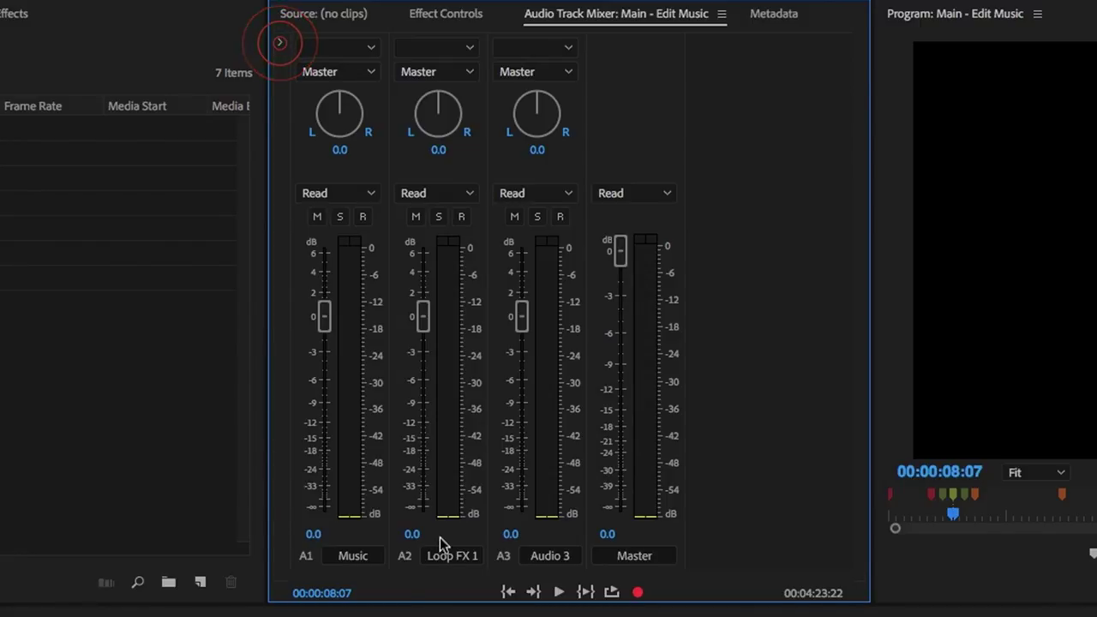
click(279, 43)
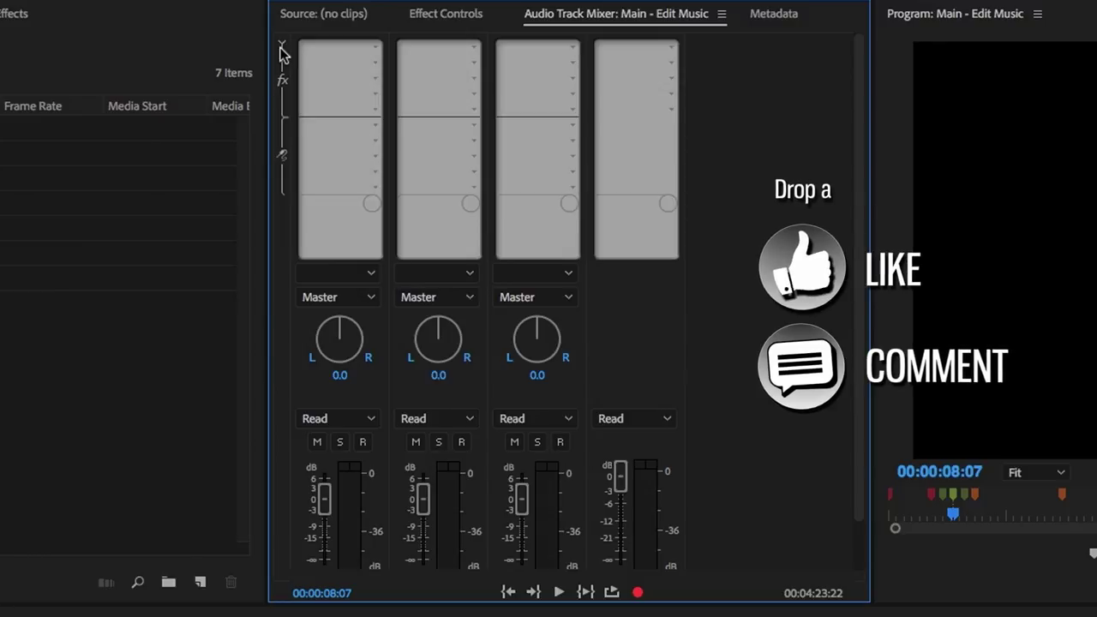
click(473, 49)
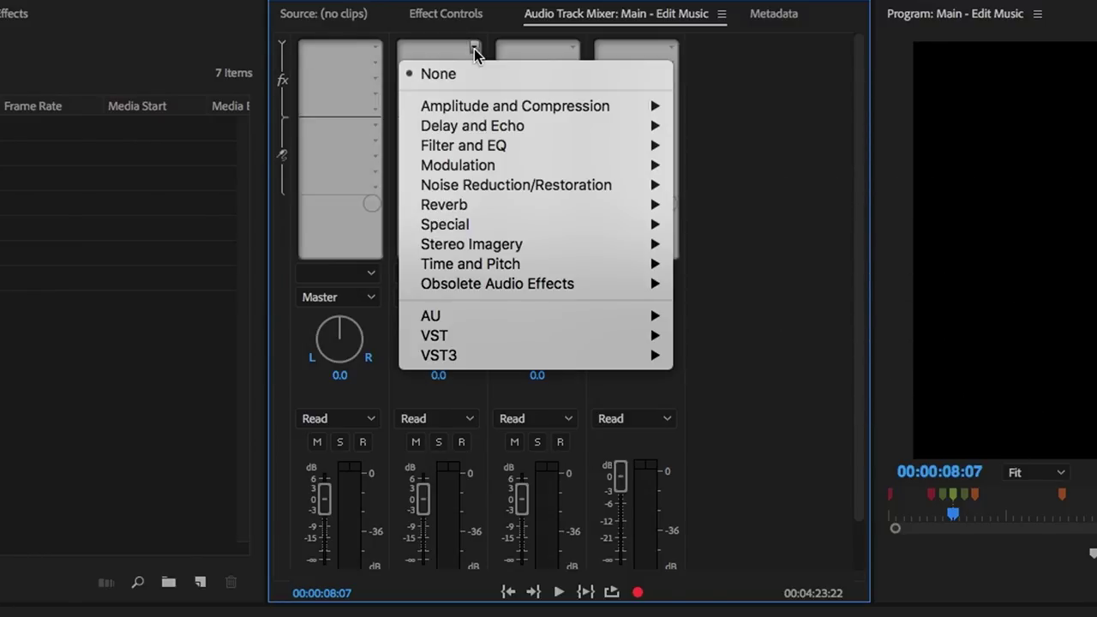
mouse_move(474, 147)
key(Right)
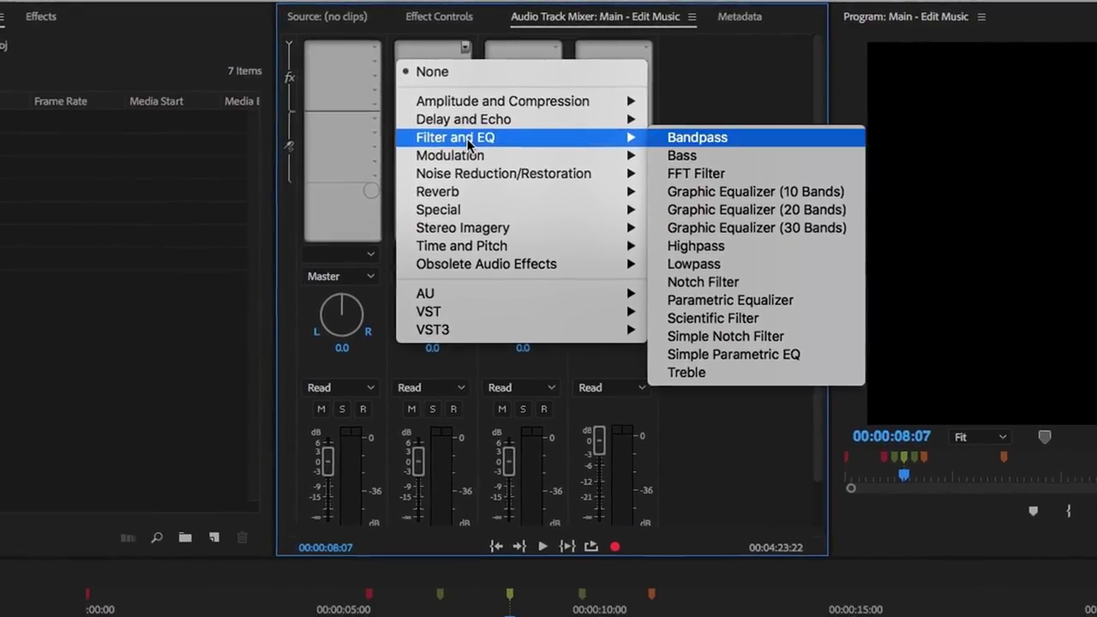
key(Down)
key(Down)
key(Down)
key(Down)
key(Down)
key(Down)
key(Down)
key(Down)
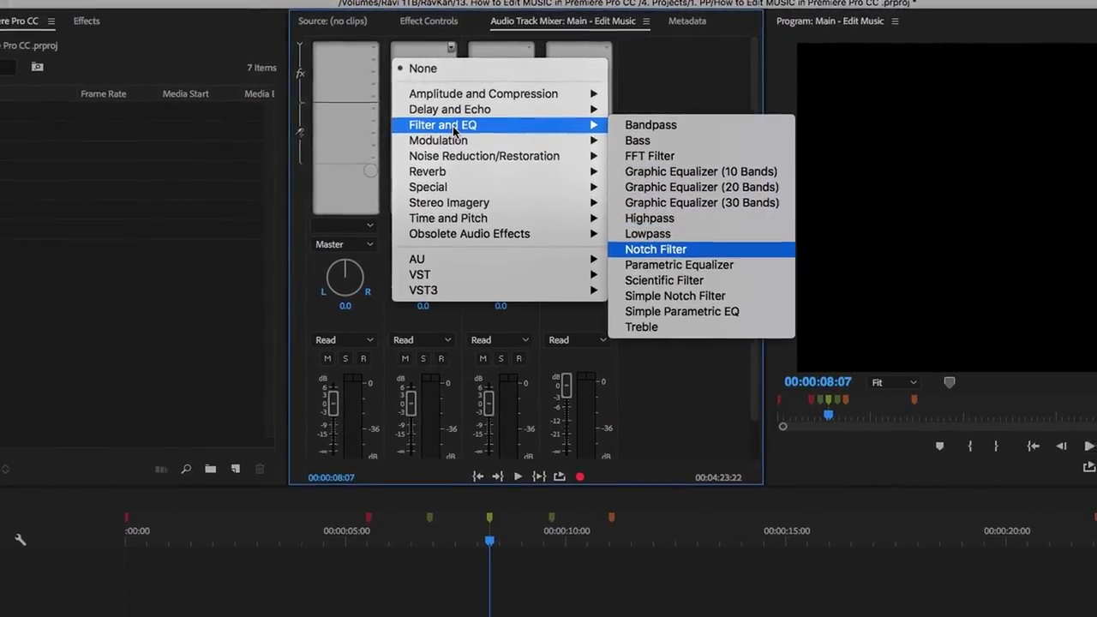
key(Down)
key(Return)
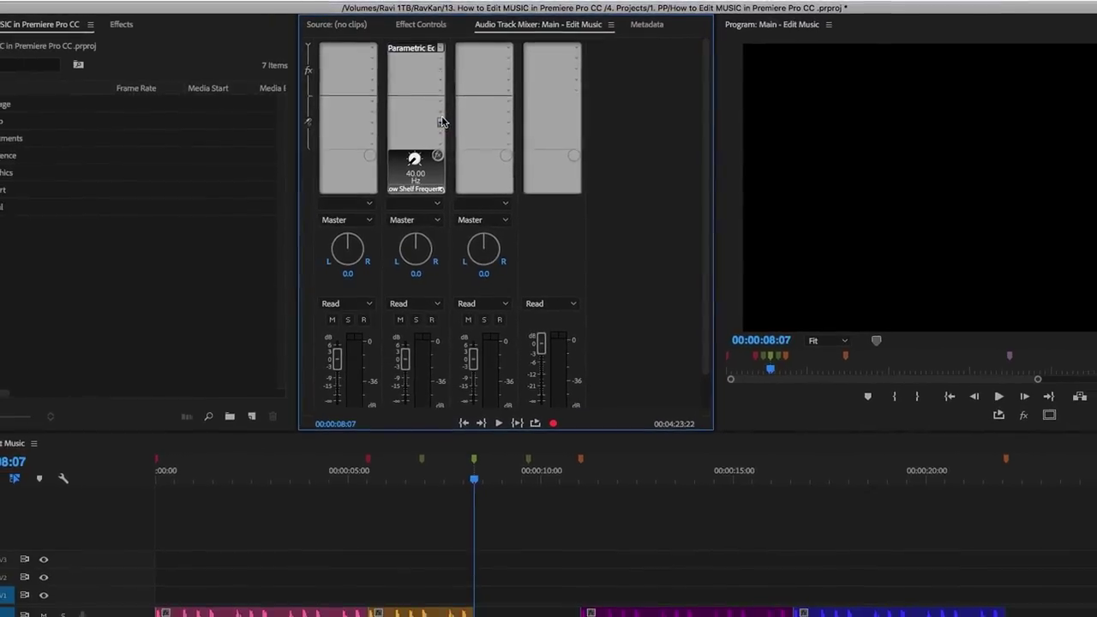
- Apply the Old Time Radio preset to the Loop FX 1 Parametric Equalizer and play the sequence
double_click(412, 50)
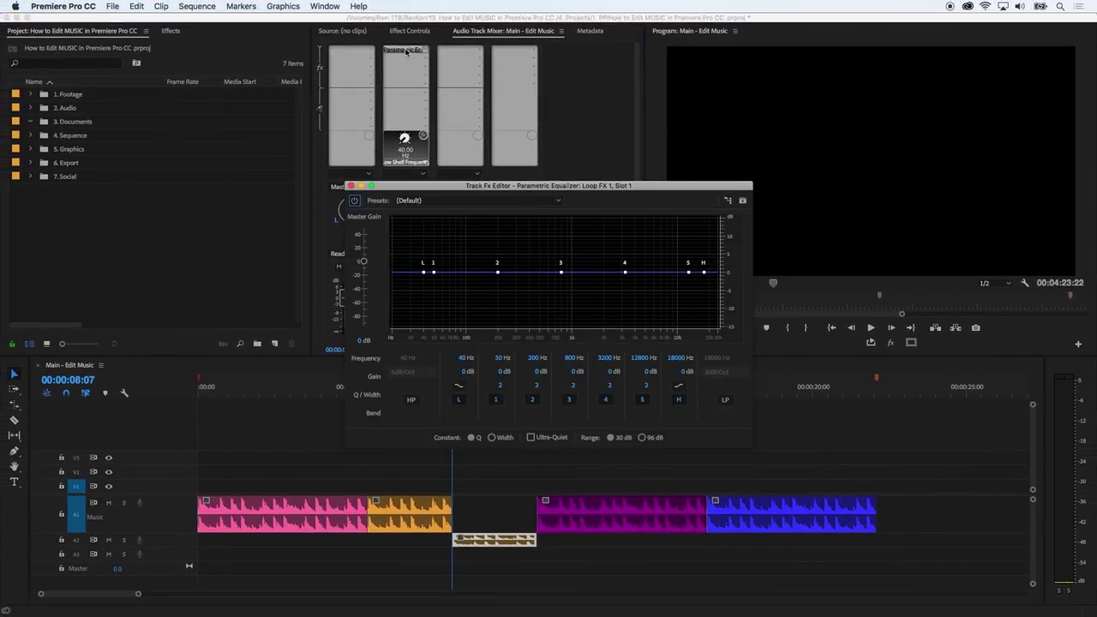
click(532, 200)
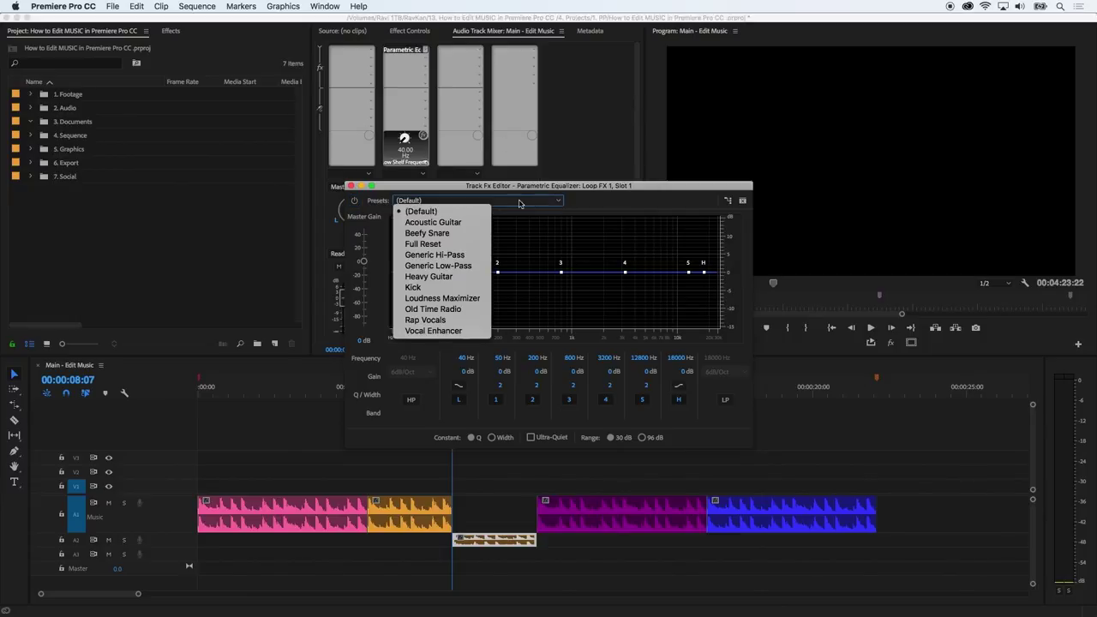
click(449, 309)
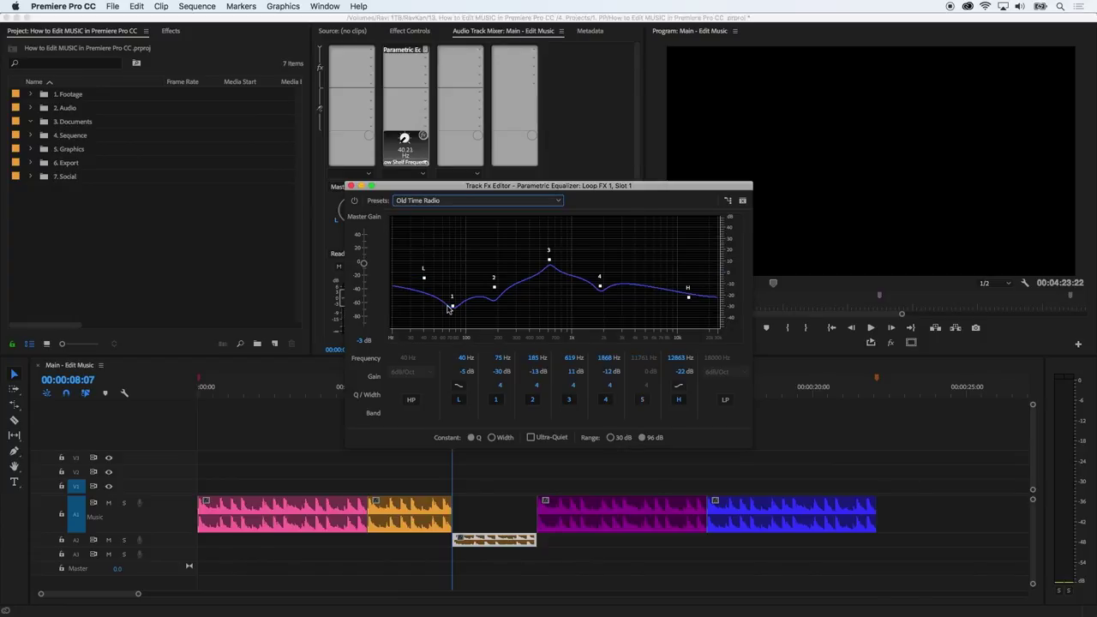
click(381, 483)
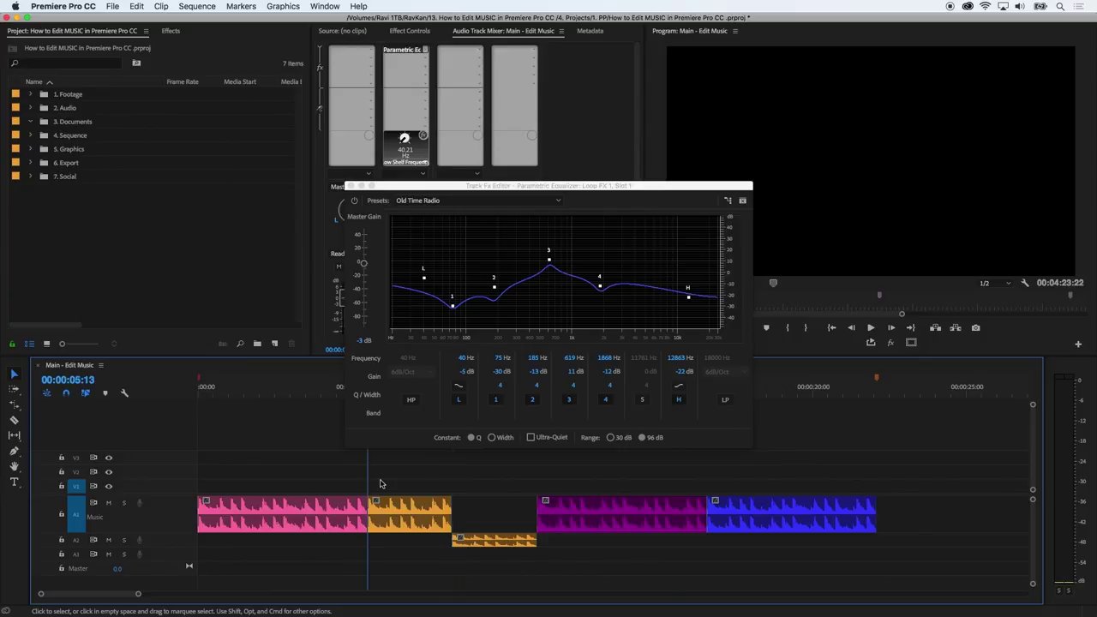
key(space)
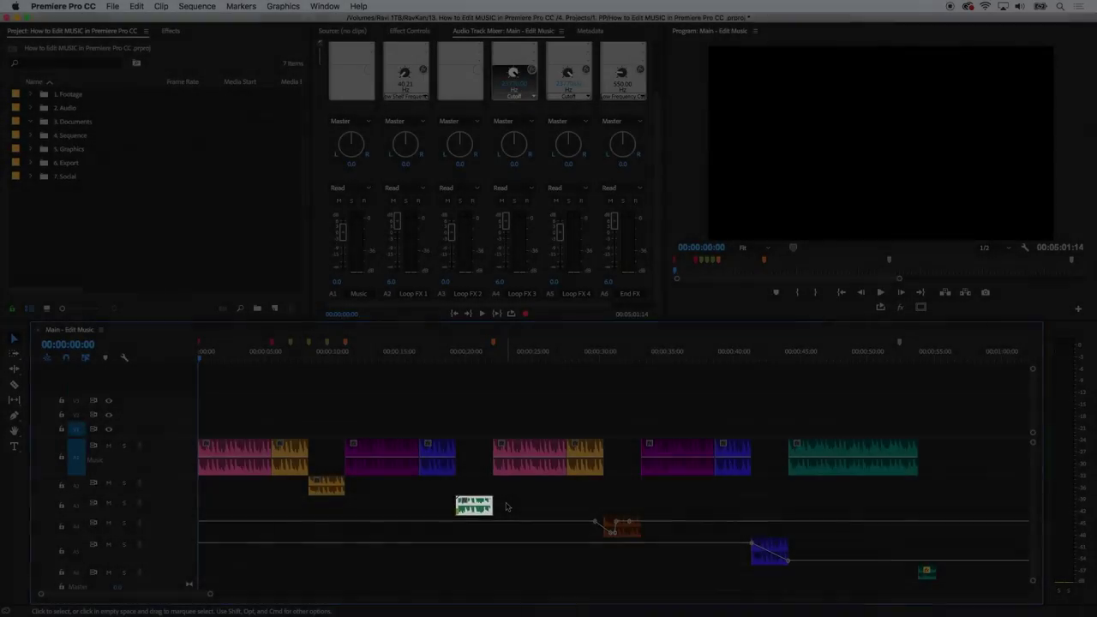
- Play the loop arrangement from an edit point, then scroll the mixer to show each track's effects
key(Down)
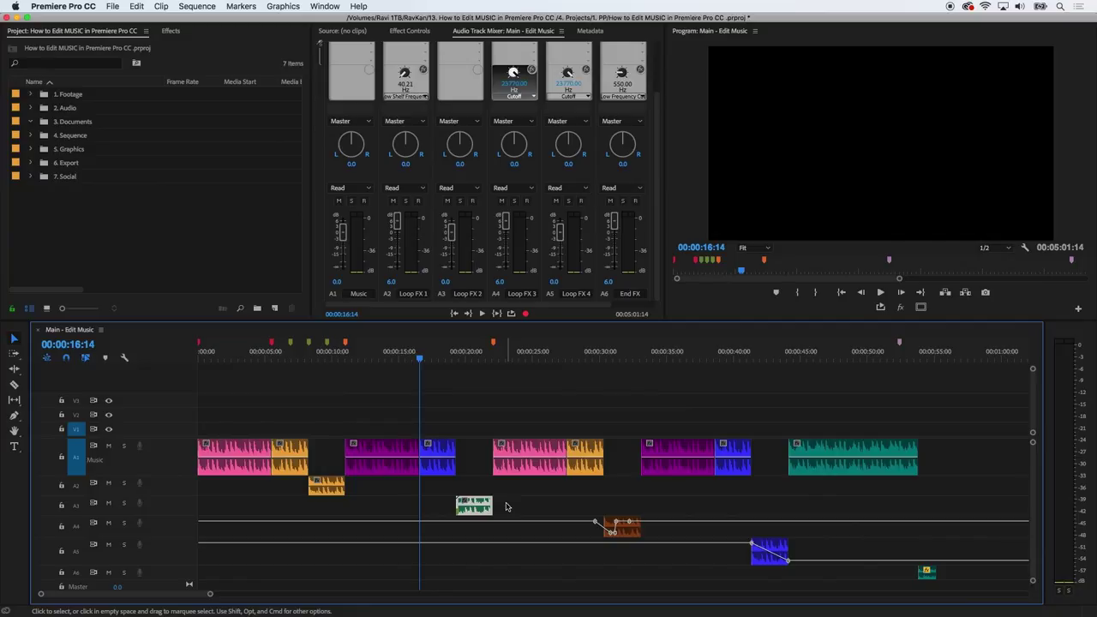
key(space)
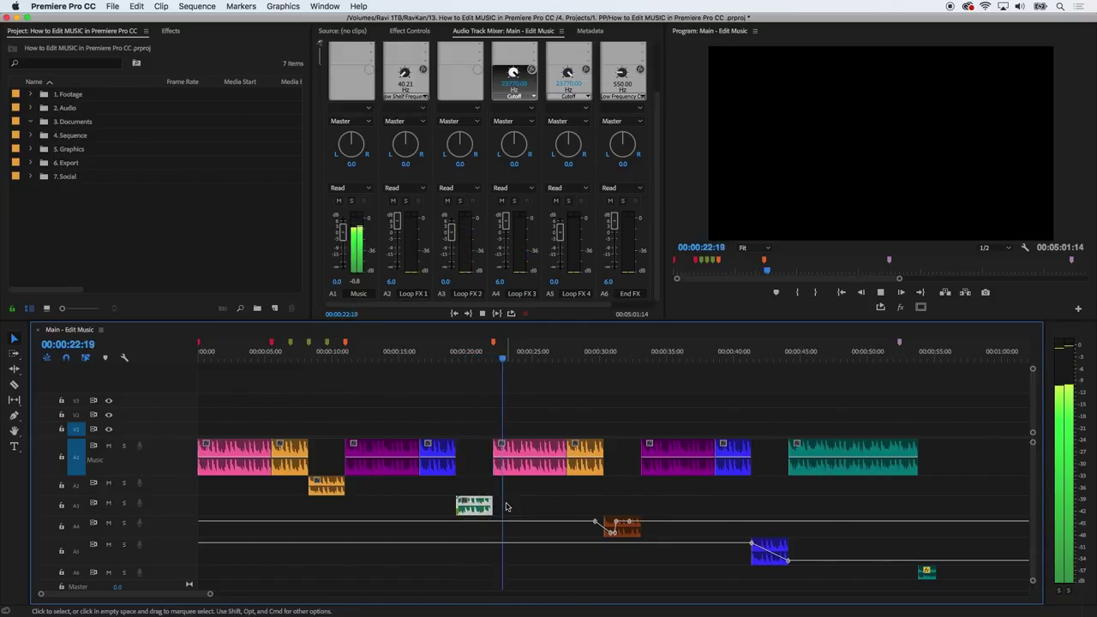
key(space)
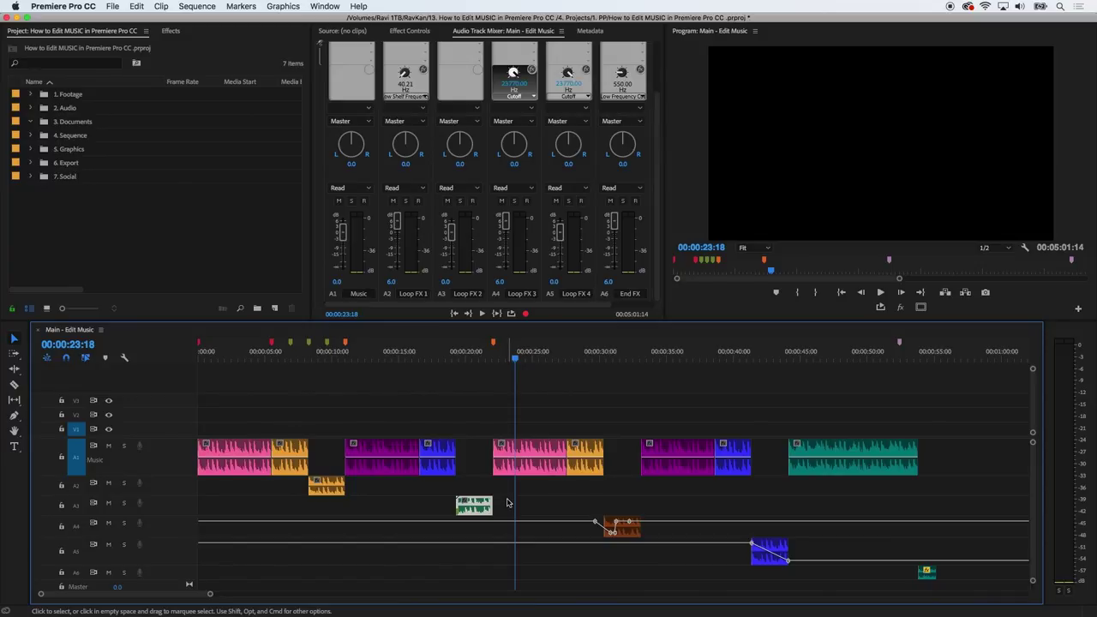
key(Down)
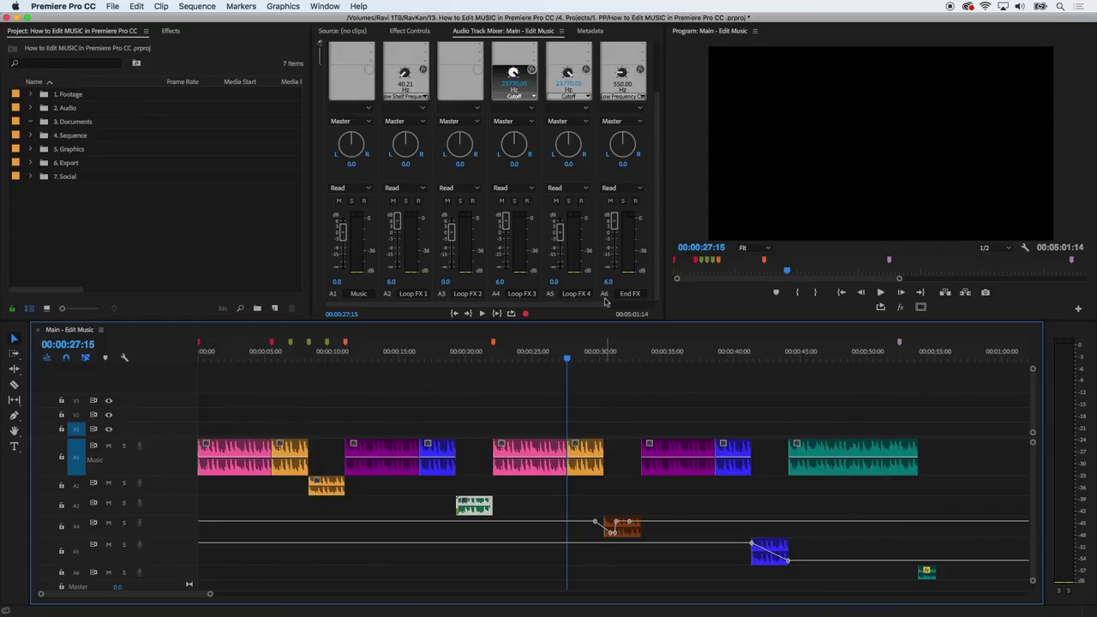
scroll(608, 204, up, 3)
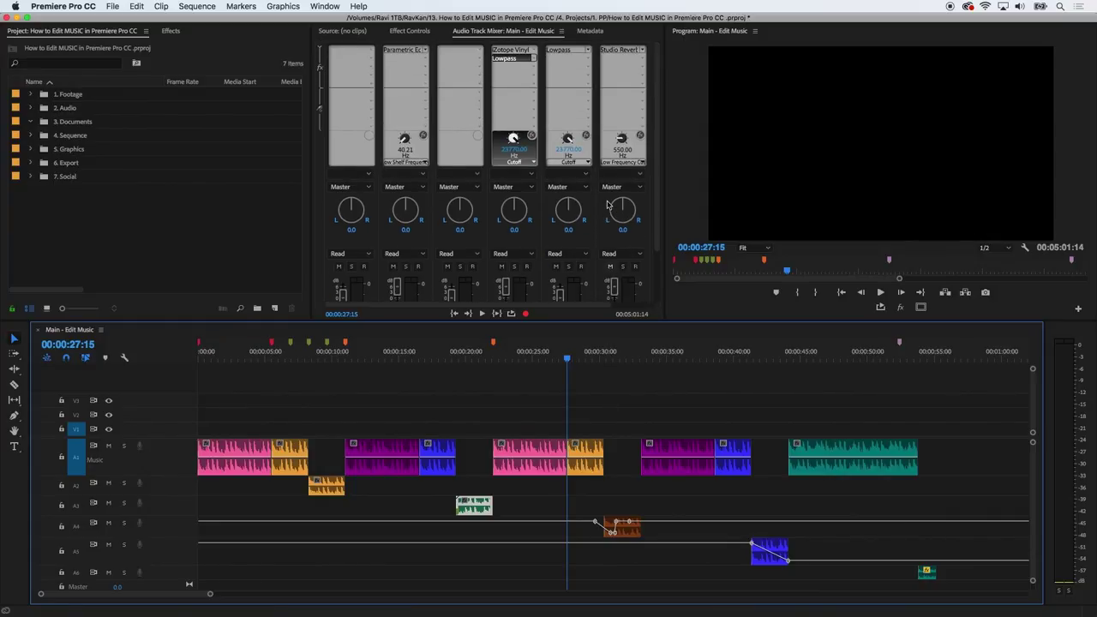
double_click(515, 51)
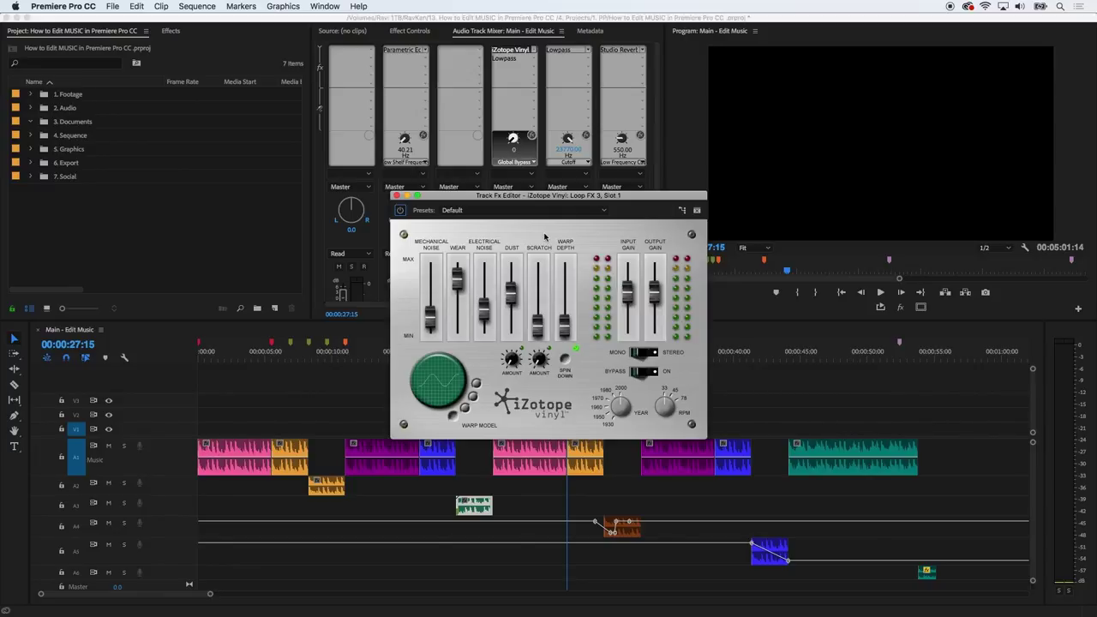
click(396, 196)
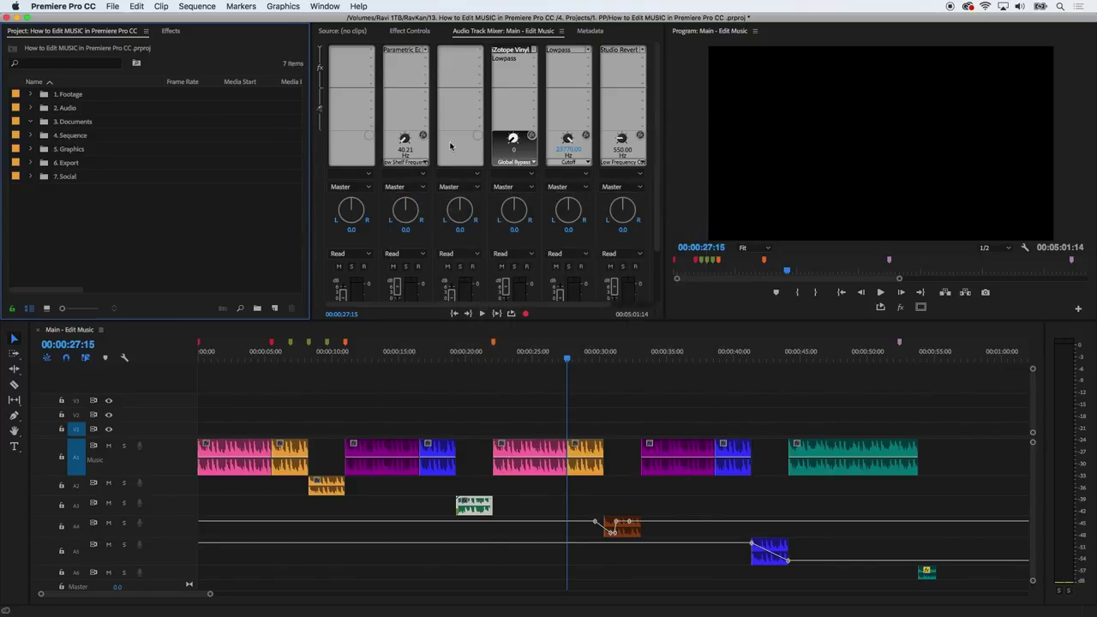
click(507, 58)
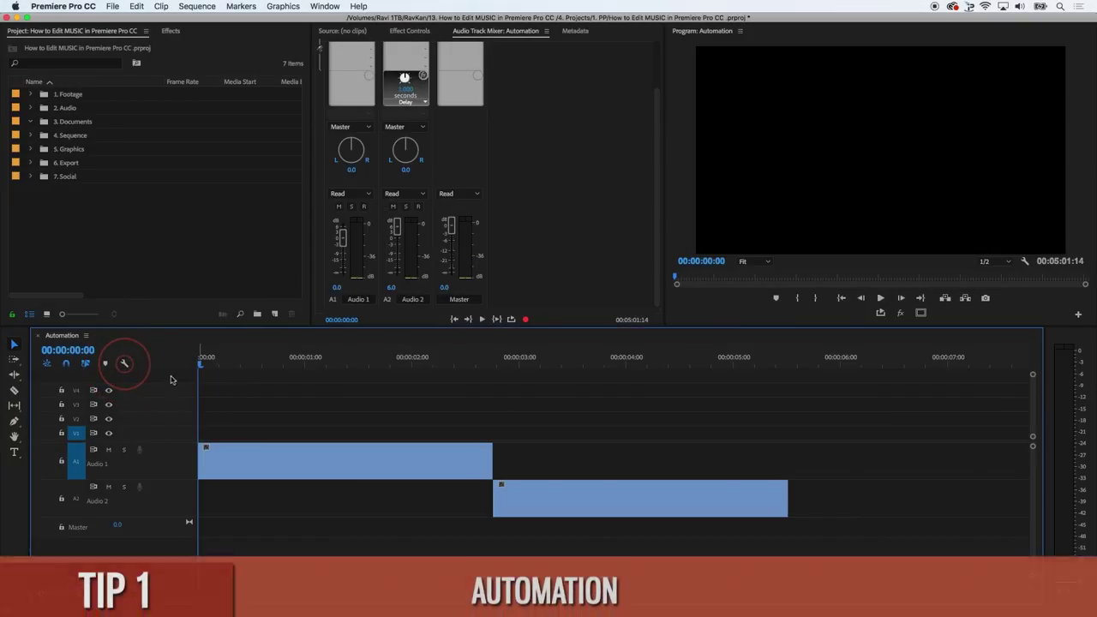
- Turn on audio waveforms in the timeline and make the Audio 2 track taller
click(125, 366)
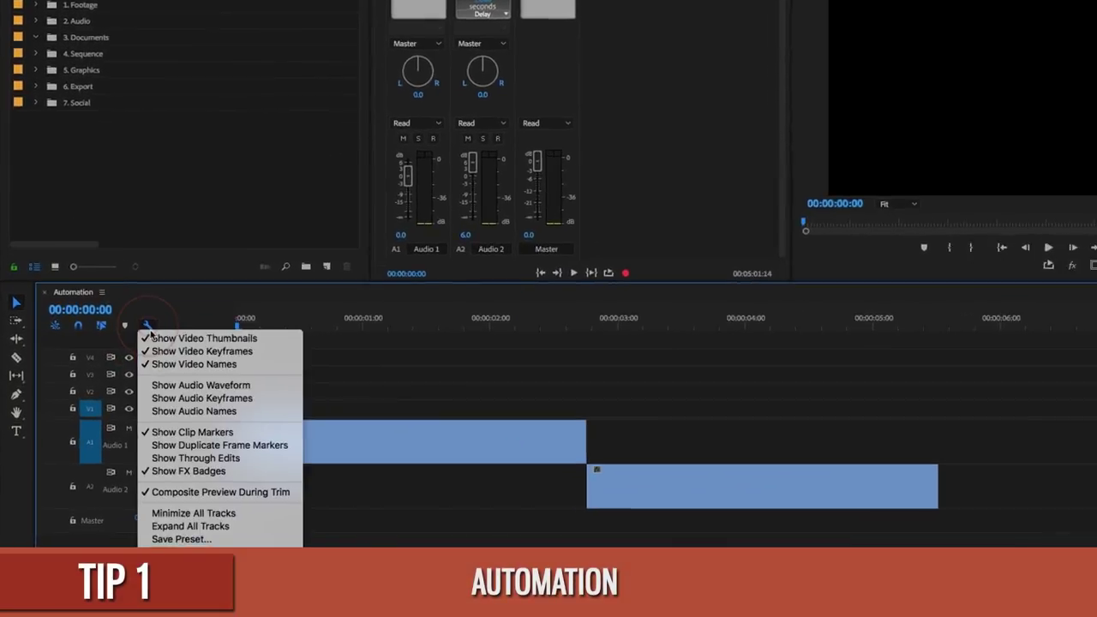
click(165, 414)
click(221, 212)
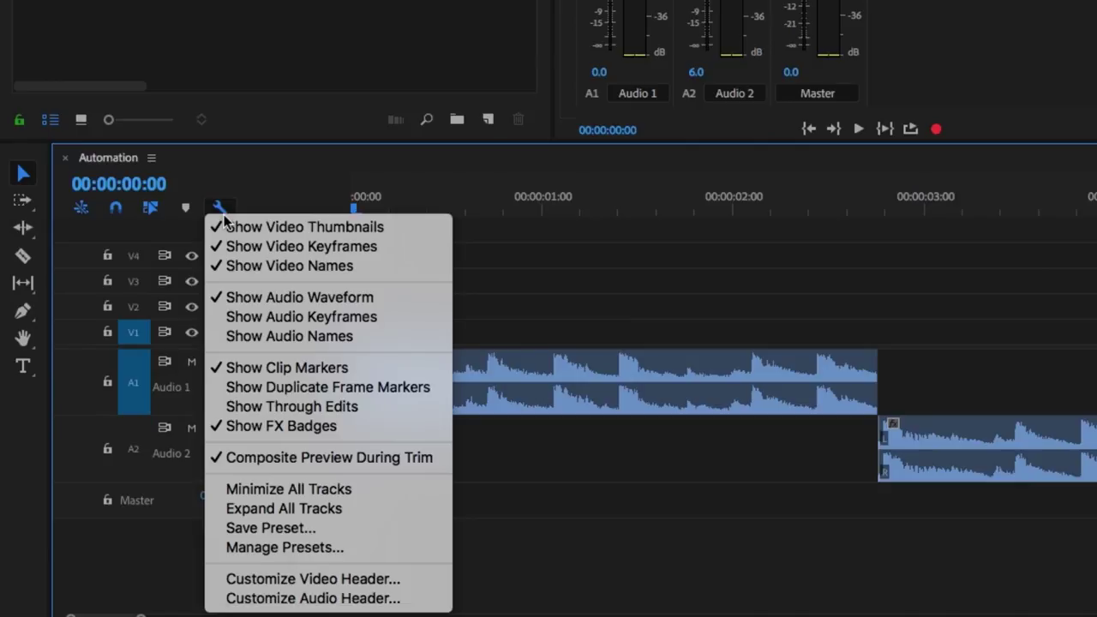
click(221, 211)
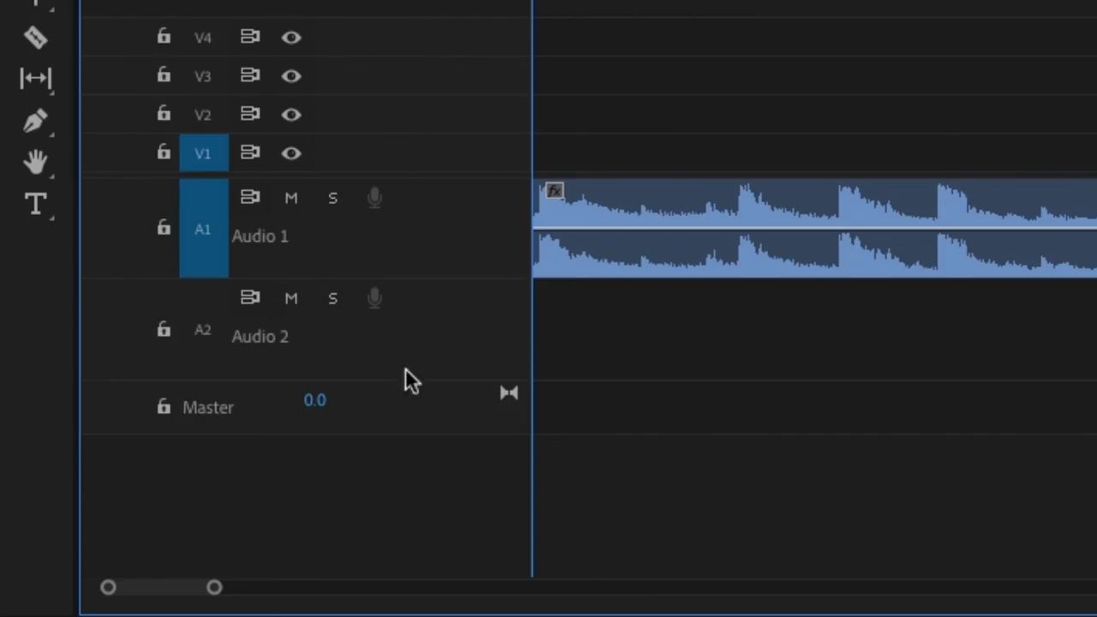
drag(150, 517, 145, 542)
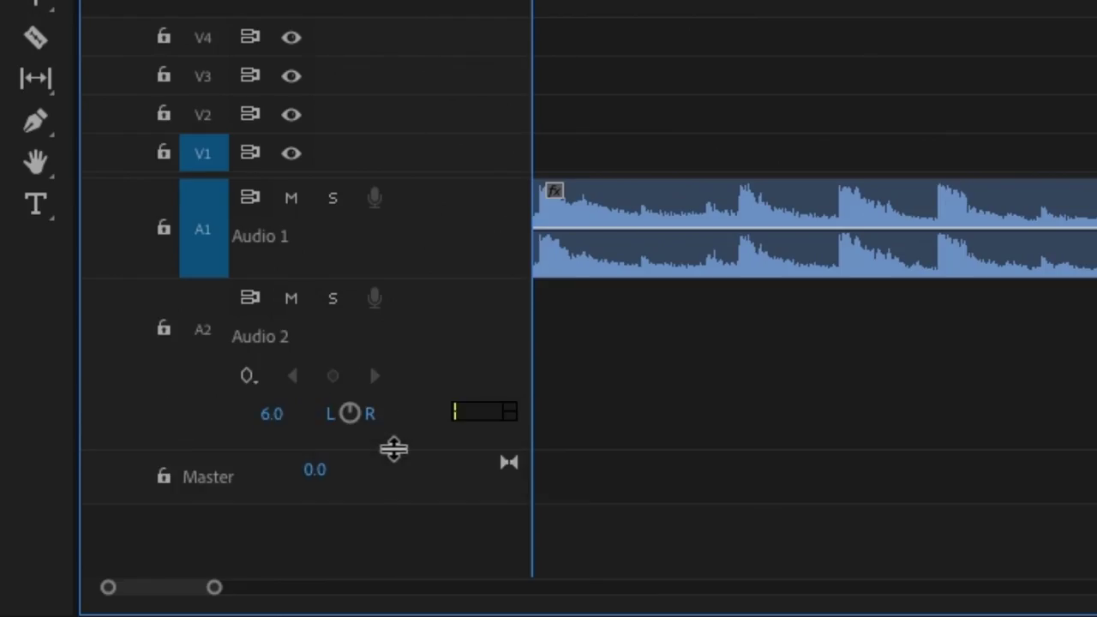
- Show the Delay effect's keyframes on the Audio 2 track
click(249, 378)
key(Down)
key(Down)
key(Right)
key(Down)
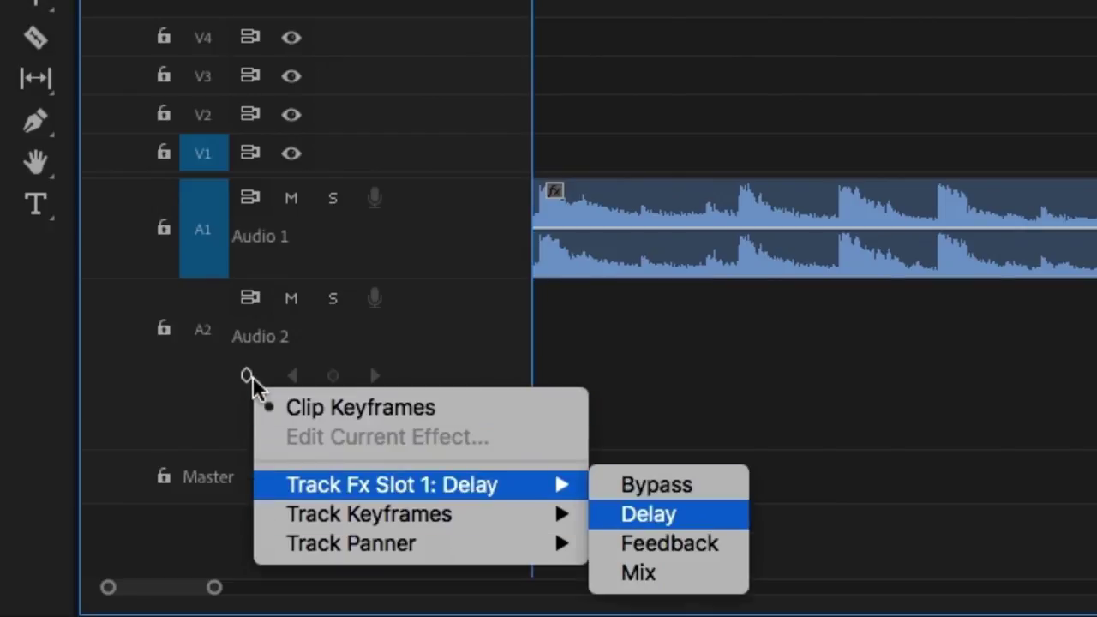
key(Return)
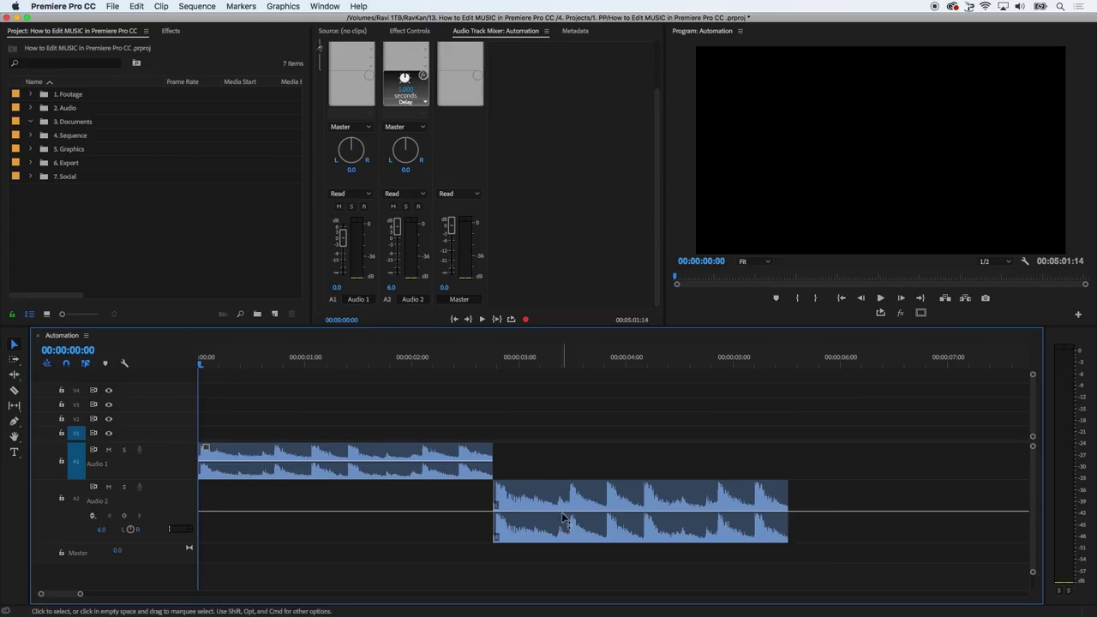
- Keyframe the Delay line to dip, rise, then drop low after the second clip
drag(581, 512, 583, 526)
drag(708, 526, 708, 491)
click(497, 526)
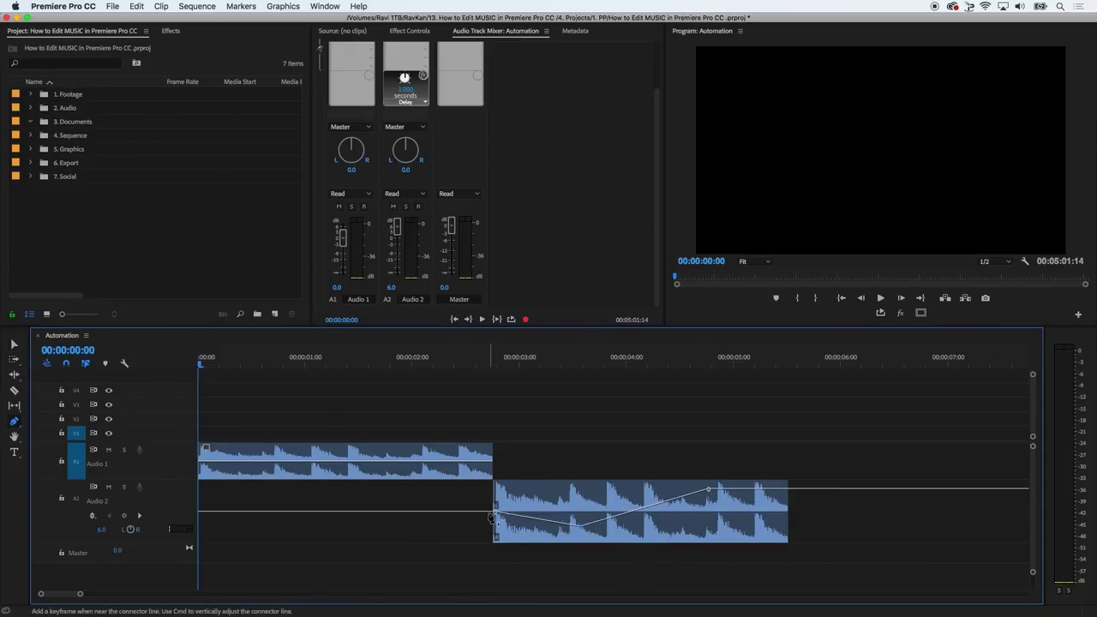
drag(497, 526, 497, 498)
drag(753, 494, 762, 565)
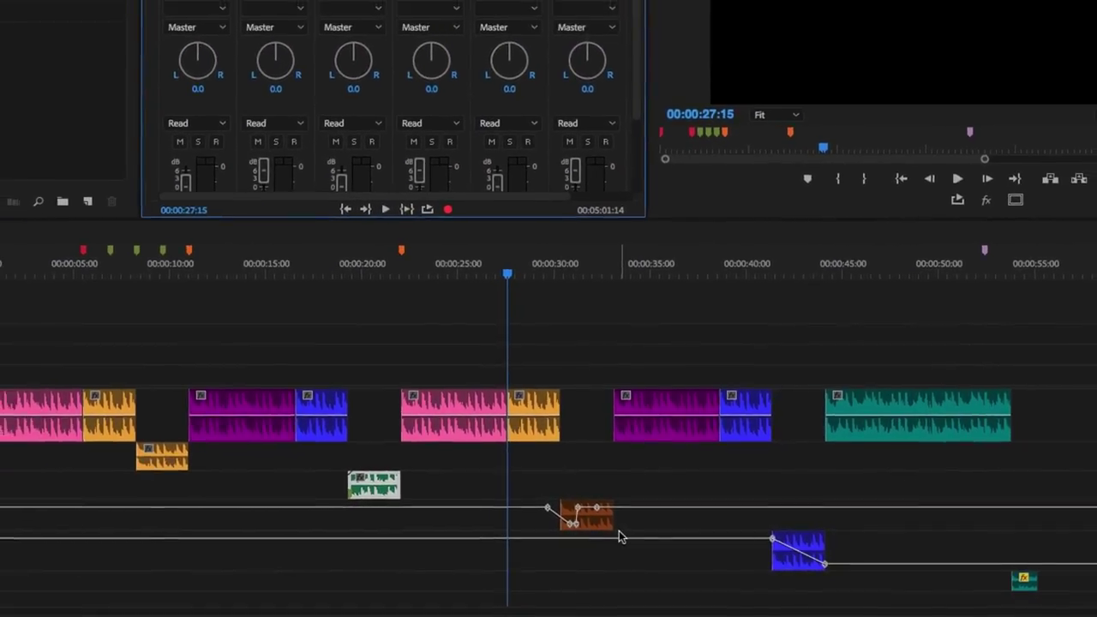
- Play the edited music, then replay from the purple and blue loop boundary
key(space)
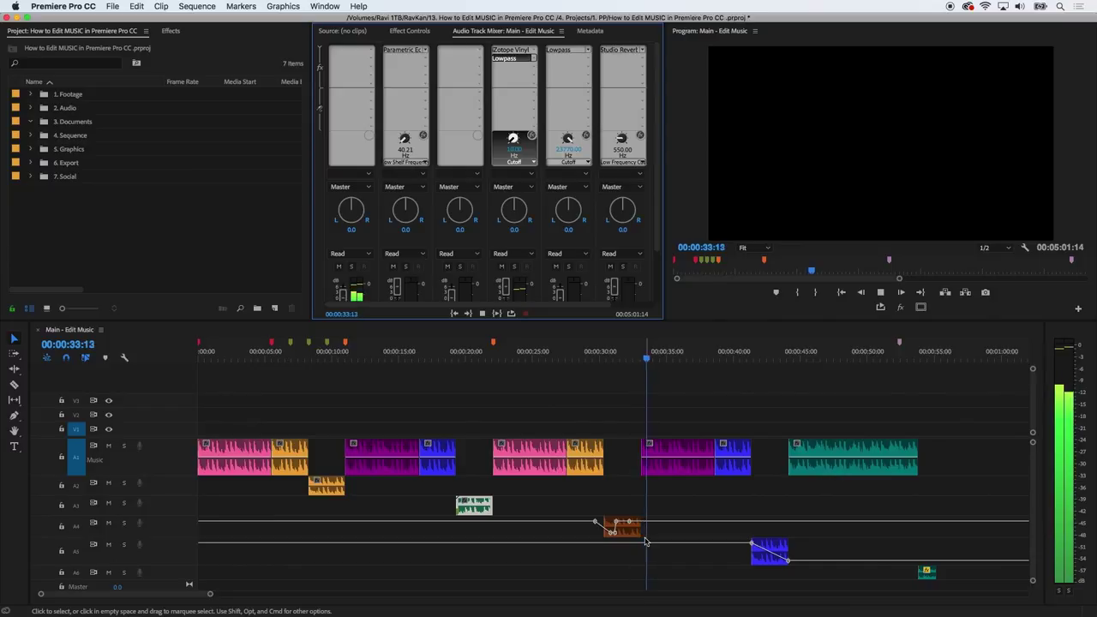
key(space)
key(Down)
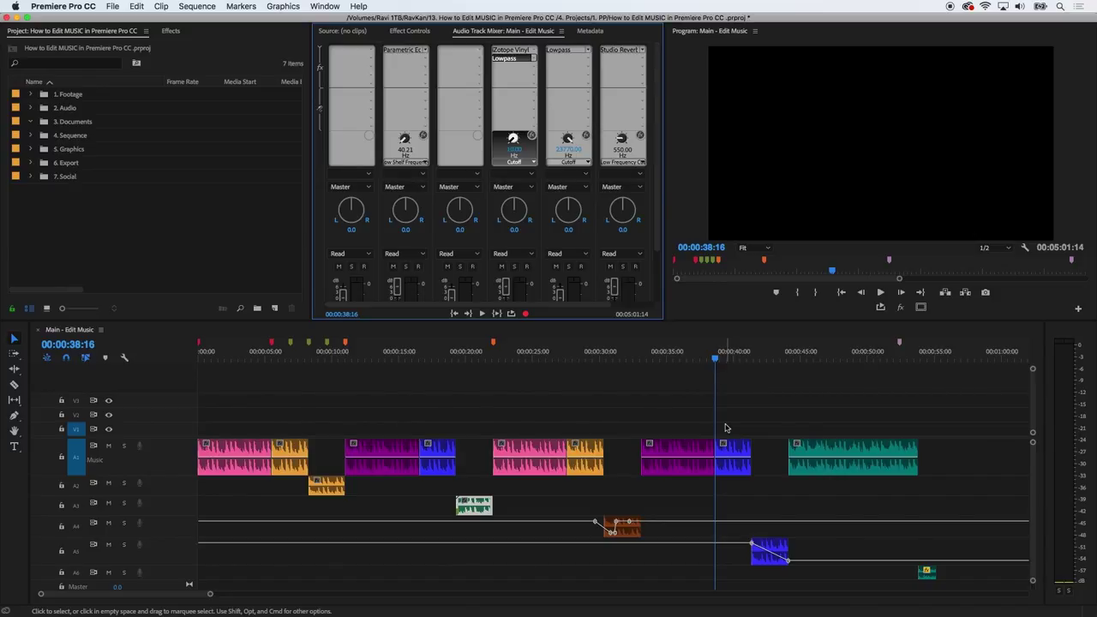
key(space)
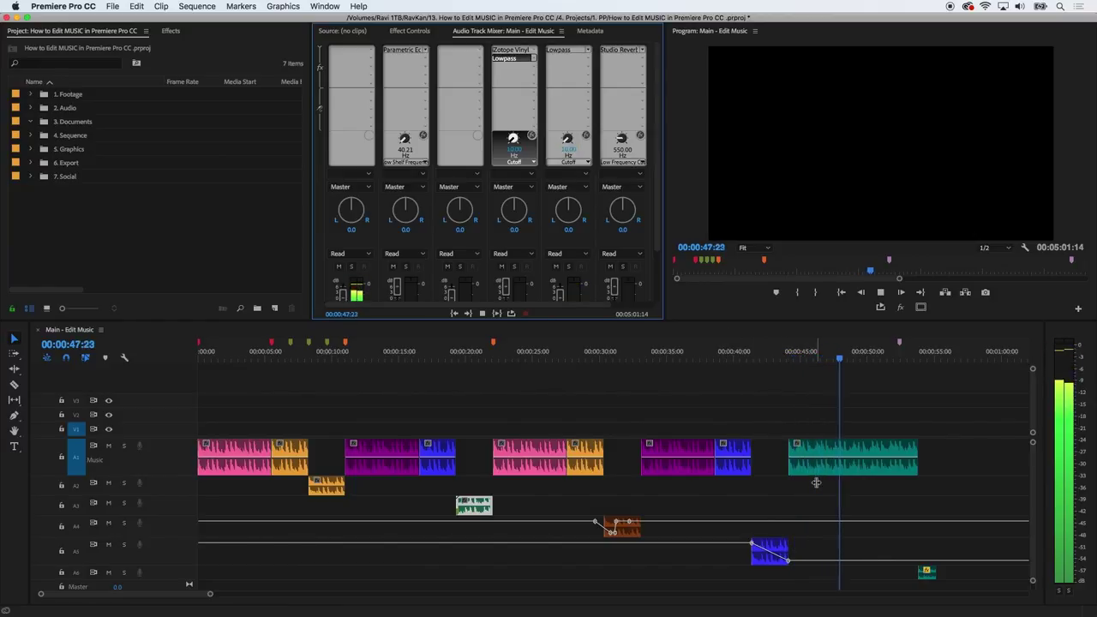
key(space)
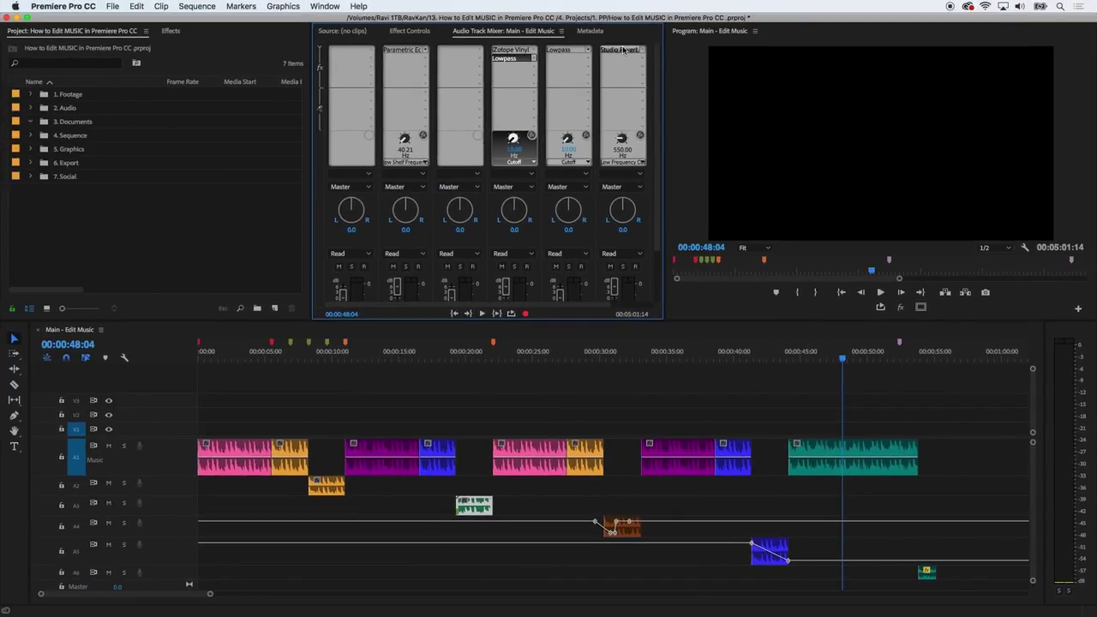
- Open the Studio Reverb editor on the sixth channel and replay the teal section to hear it
double_click(624, 50)
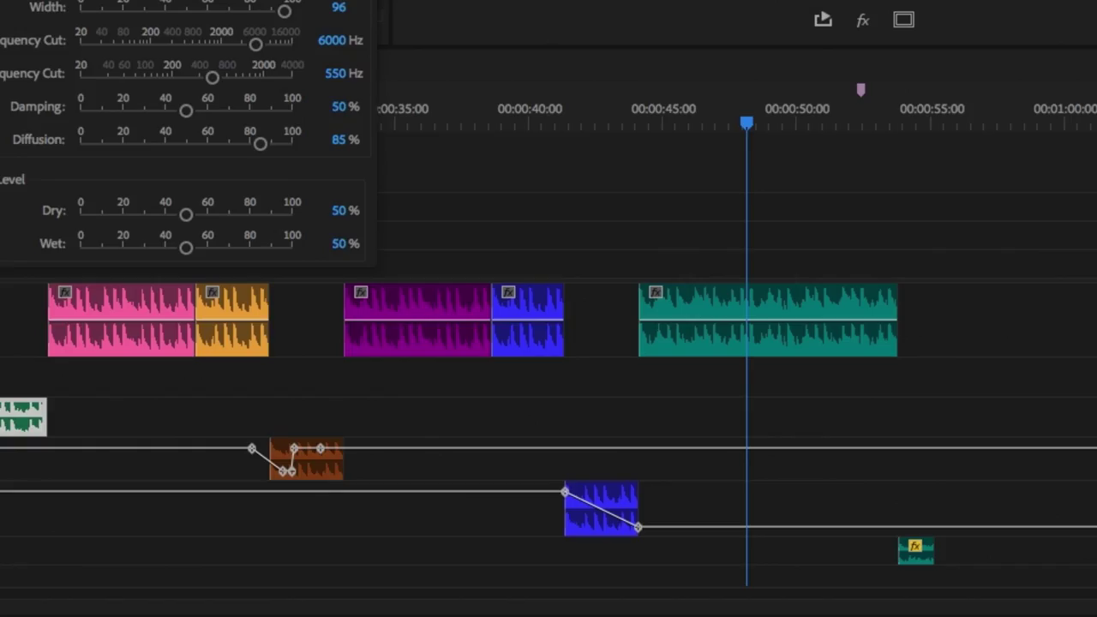
key(Up)
key(space)
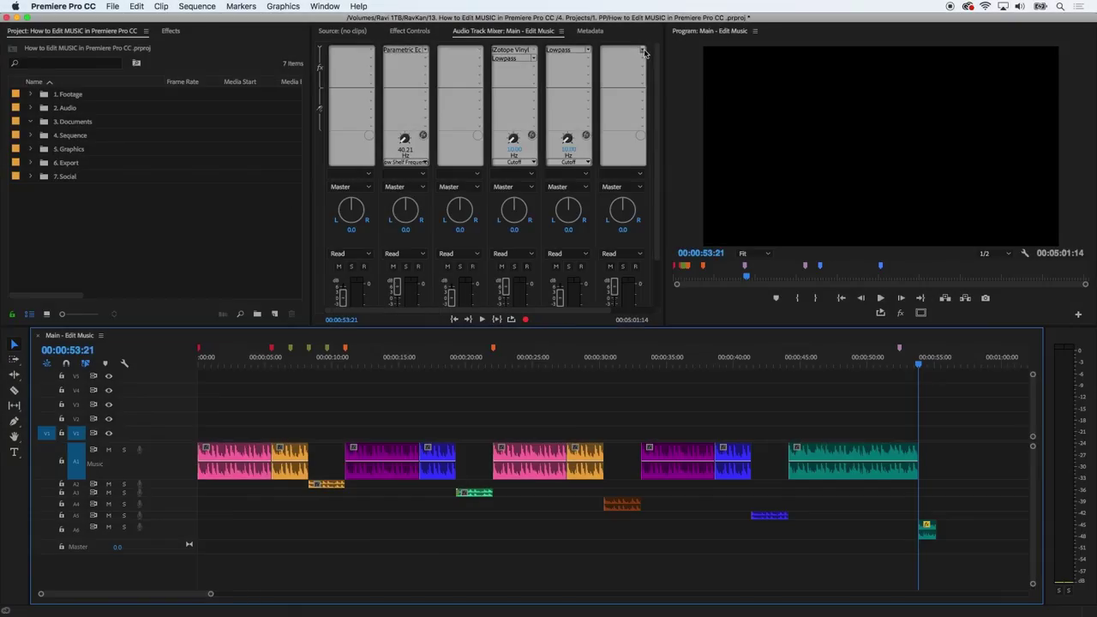
- Insert Delay and Echo > Analog Delay in the sixth track's effect slot and play the ending
click(643, 51)
key(Down)
key(Down)
key(Right)
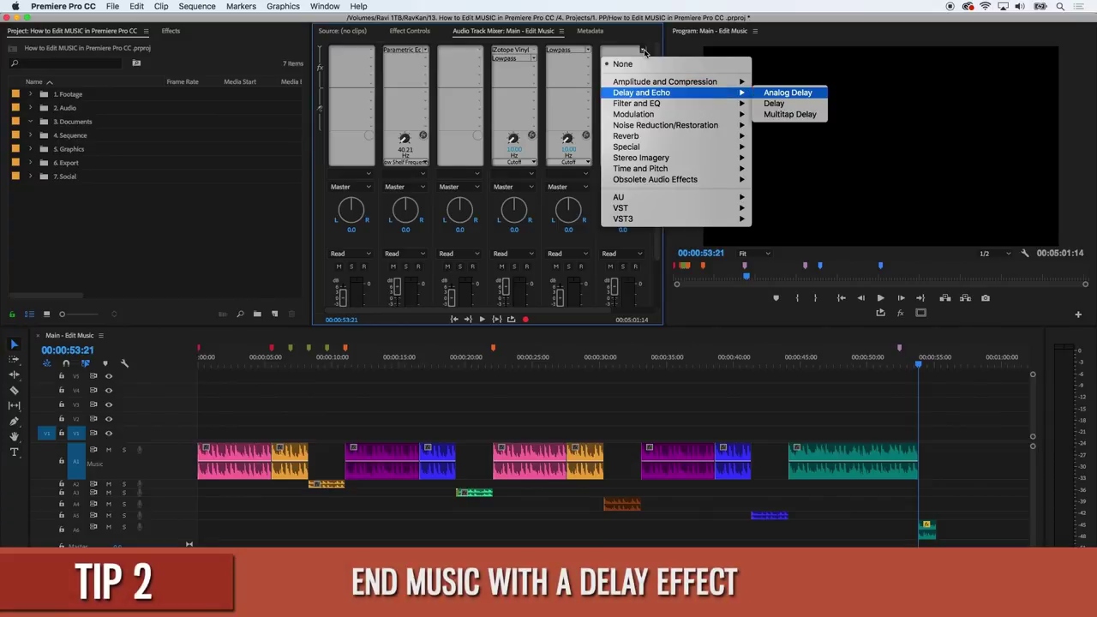
key(Return)
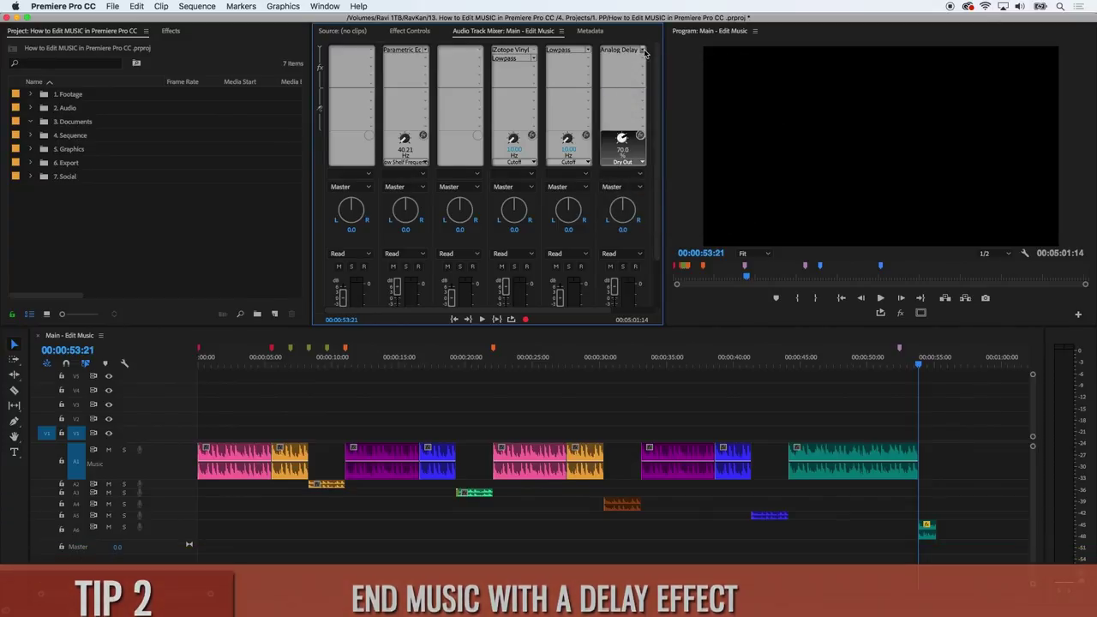
key(space)
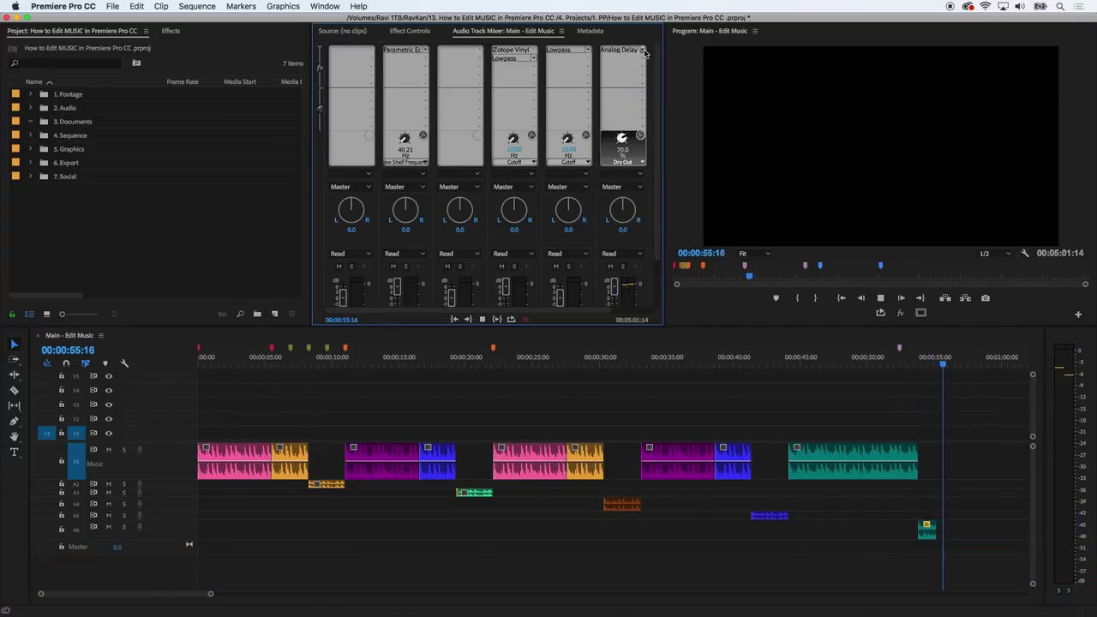
key(space)
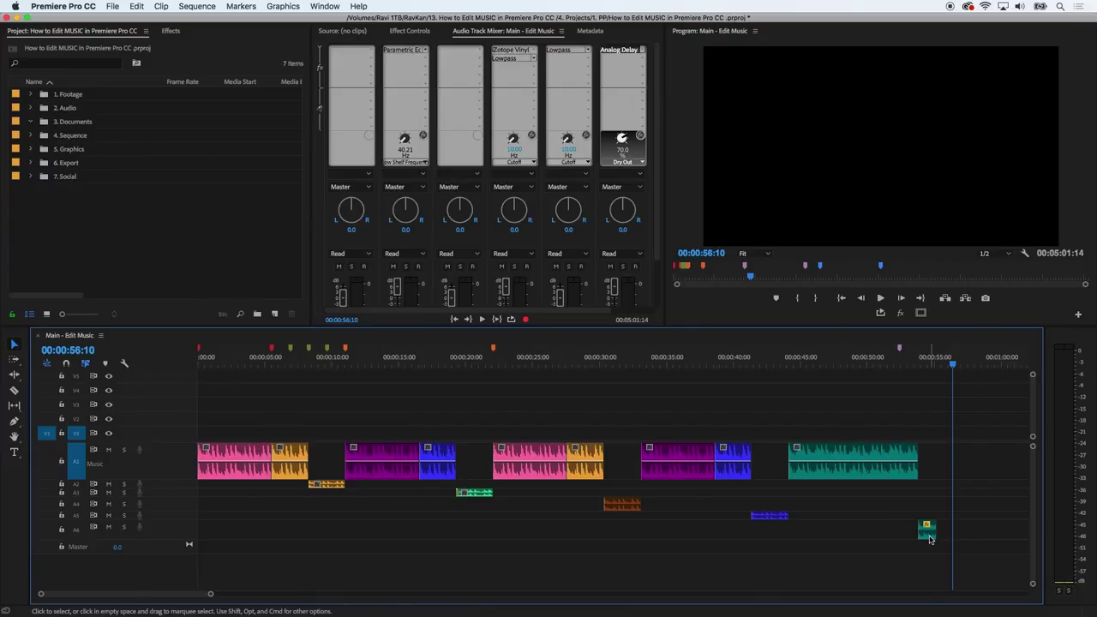
- Nest the small final A6 clip into a sequence named 'Delay'
right_click(929, 539)
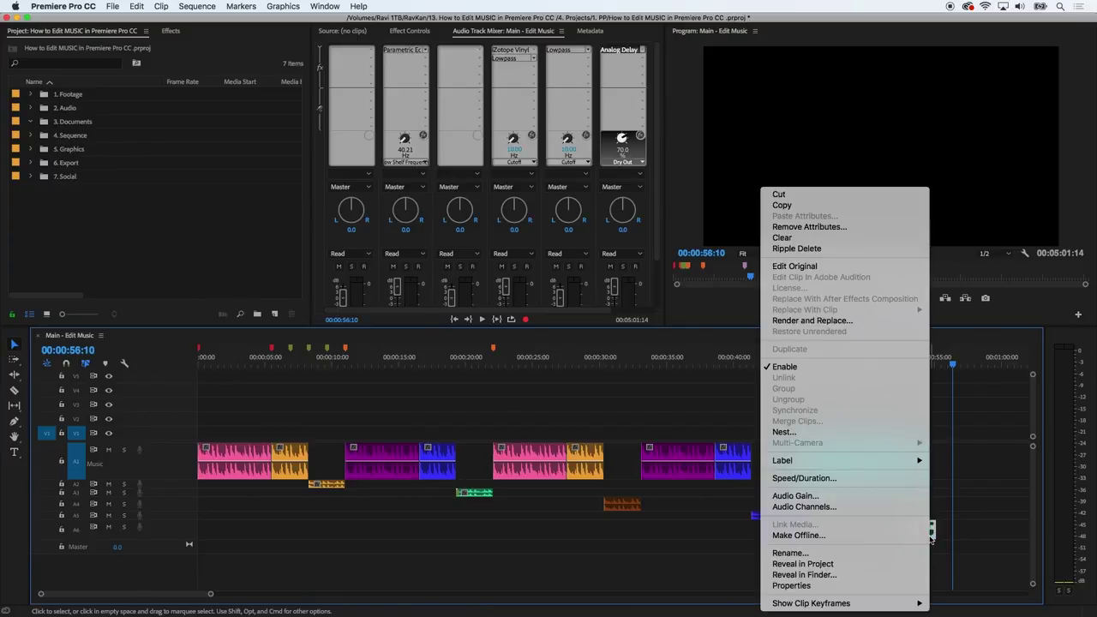
click(922, 437)
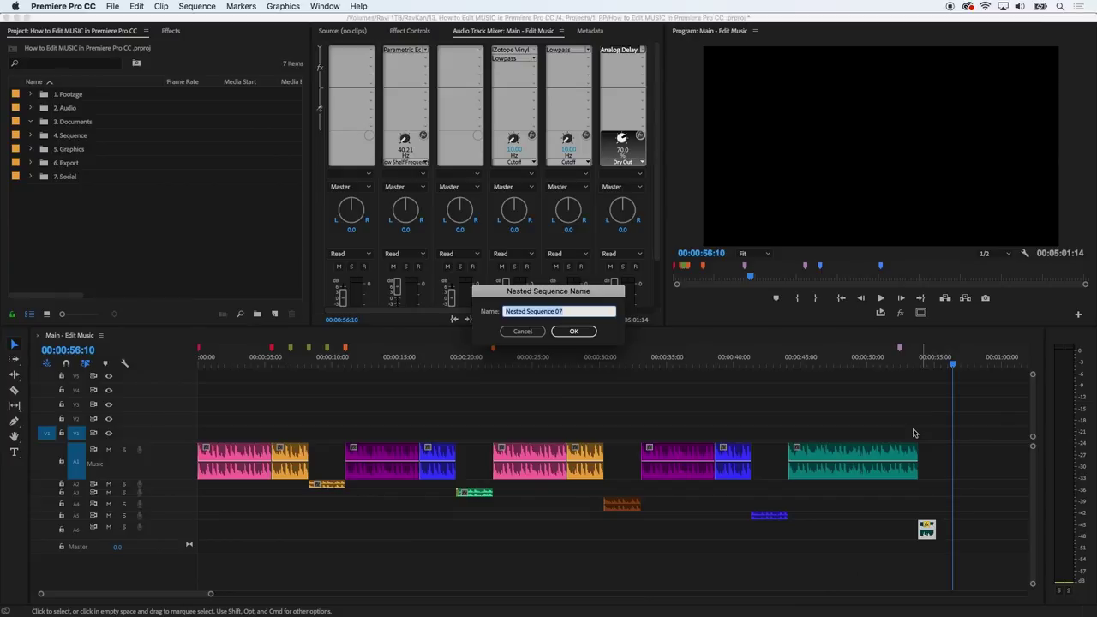
text(Delay)
key(Return)
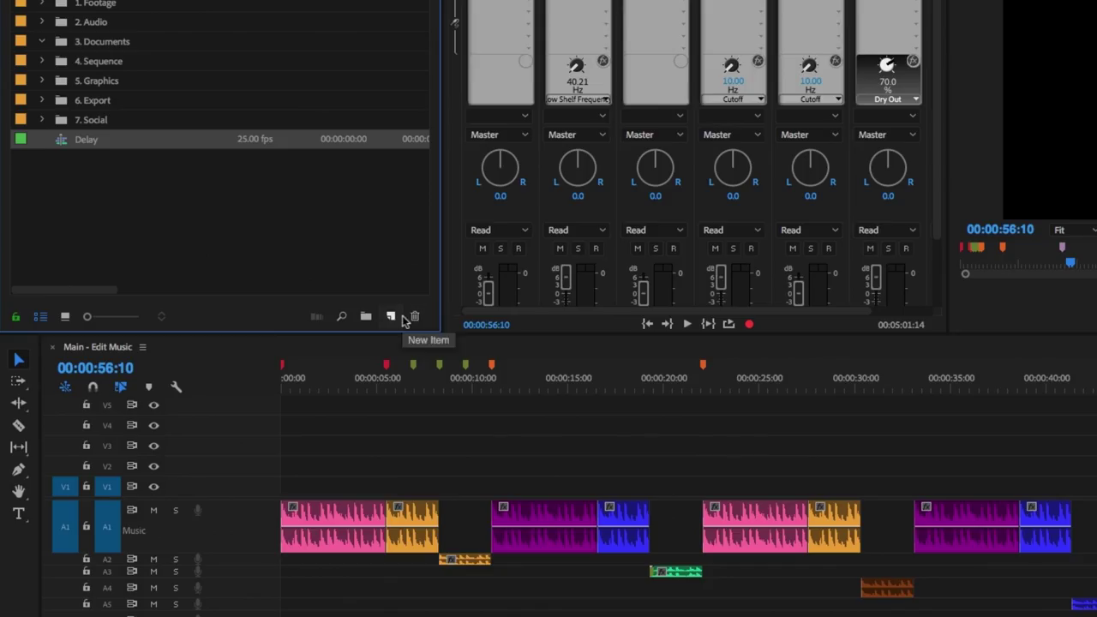
- Create a Black Video item, place it at the start of V1 in Delay, and return to Main - Edit Music
click(274, 314)
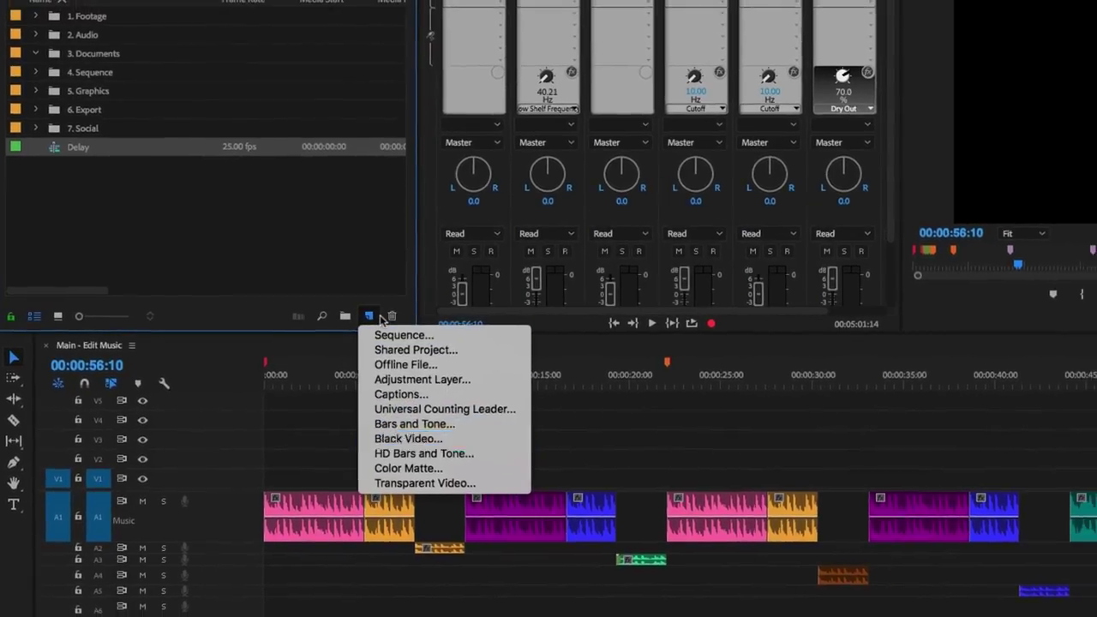
click(432, 444)
key(Return)
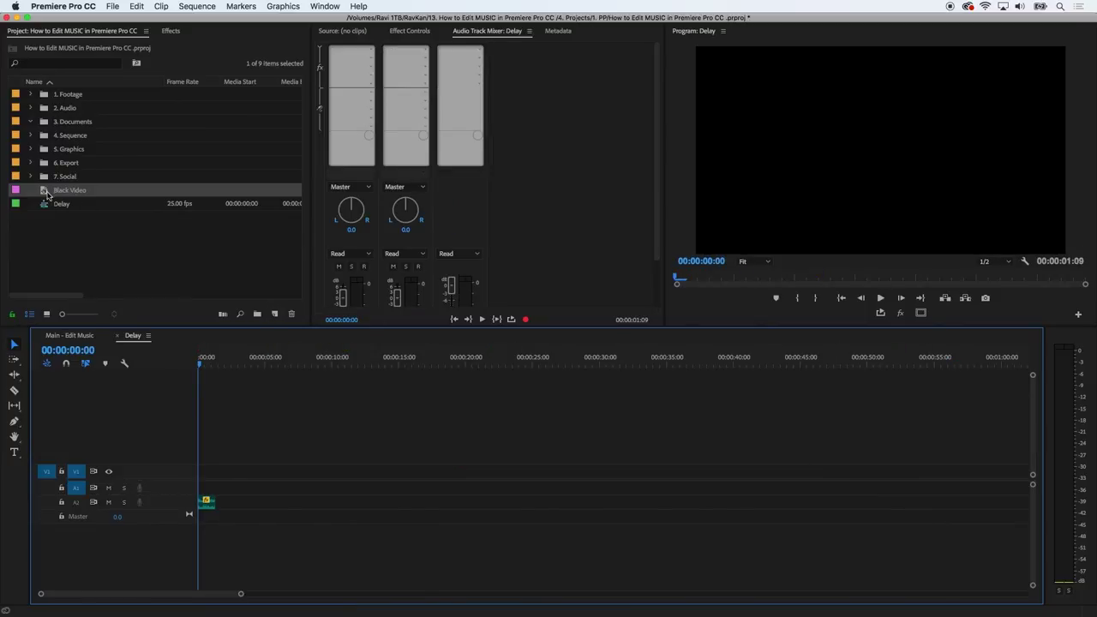
drag(47, 196, 170, 390)
drag(175, 439, 180, 470)
click(74, 335)
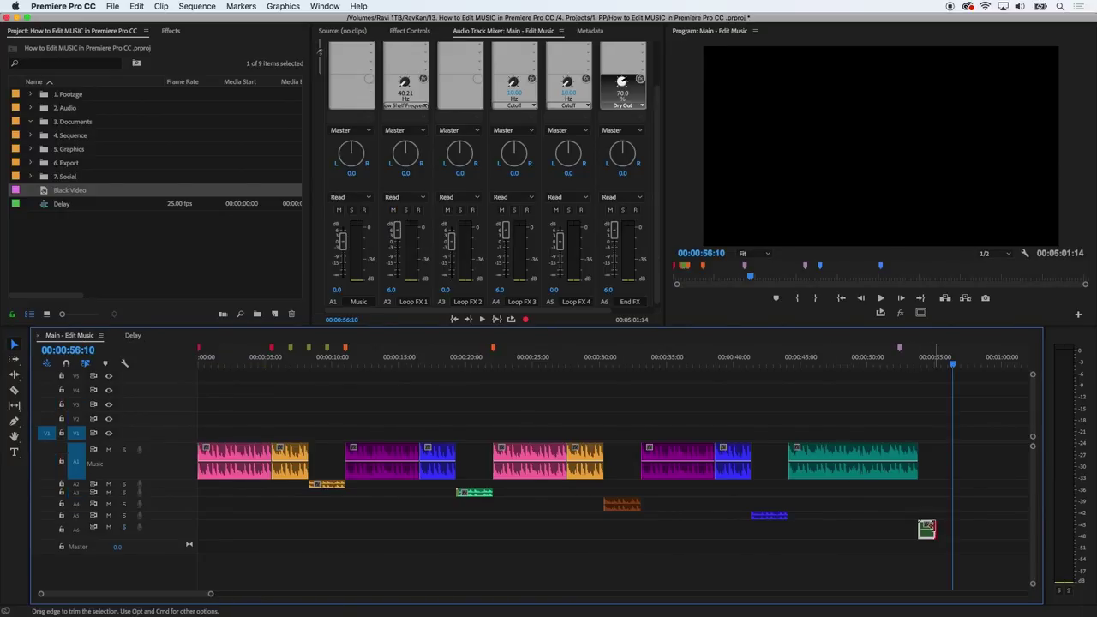
- Stretch the nested Delay clip on A6 to end at 00:00:57:02 and play it from its start
drag(932, 526, 958, 524)
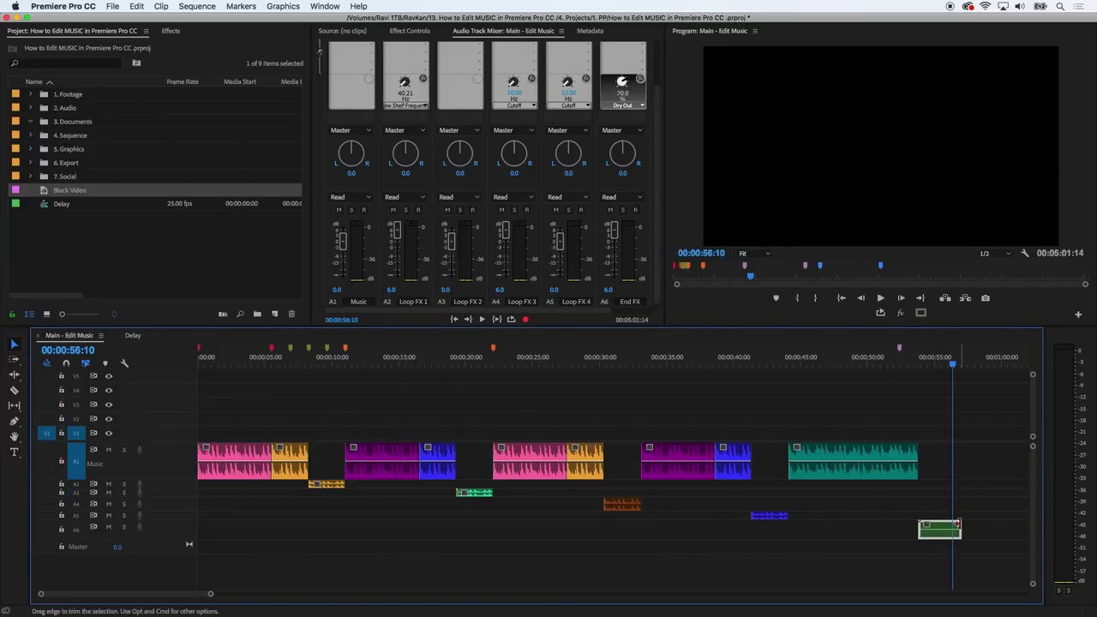
key(Up)
key(space)
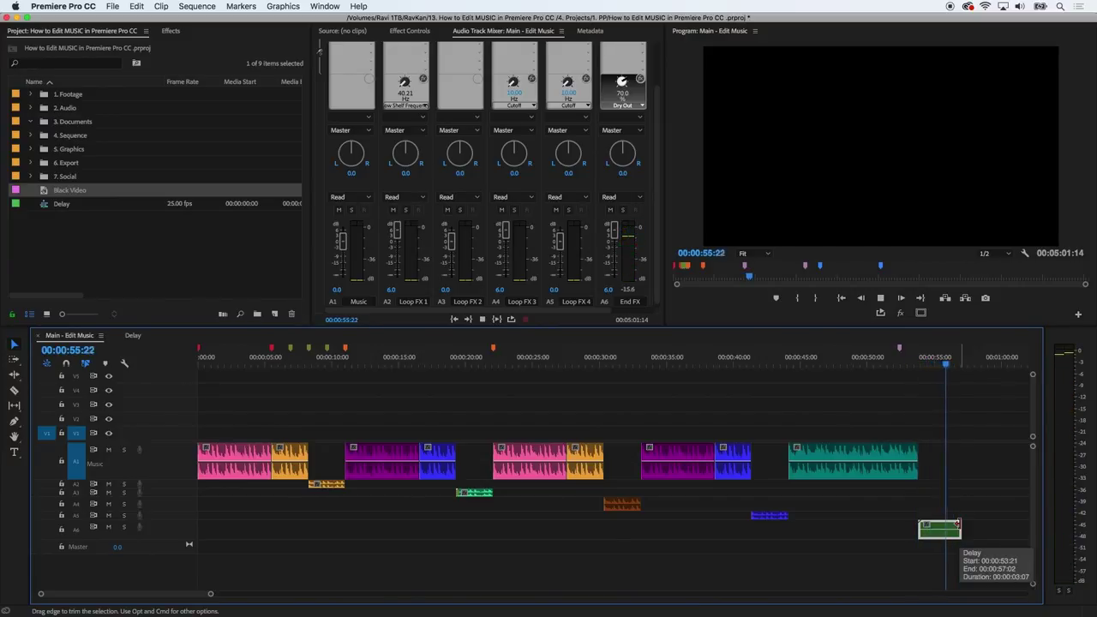
key(space)
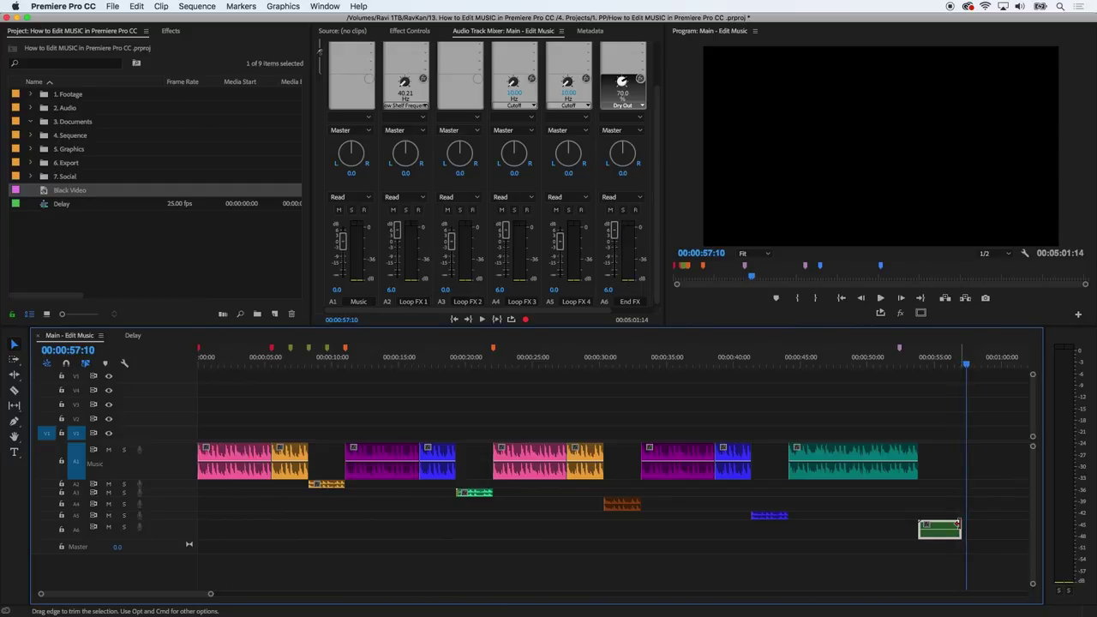